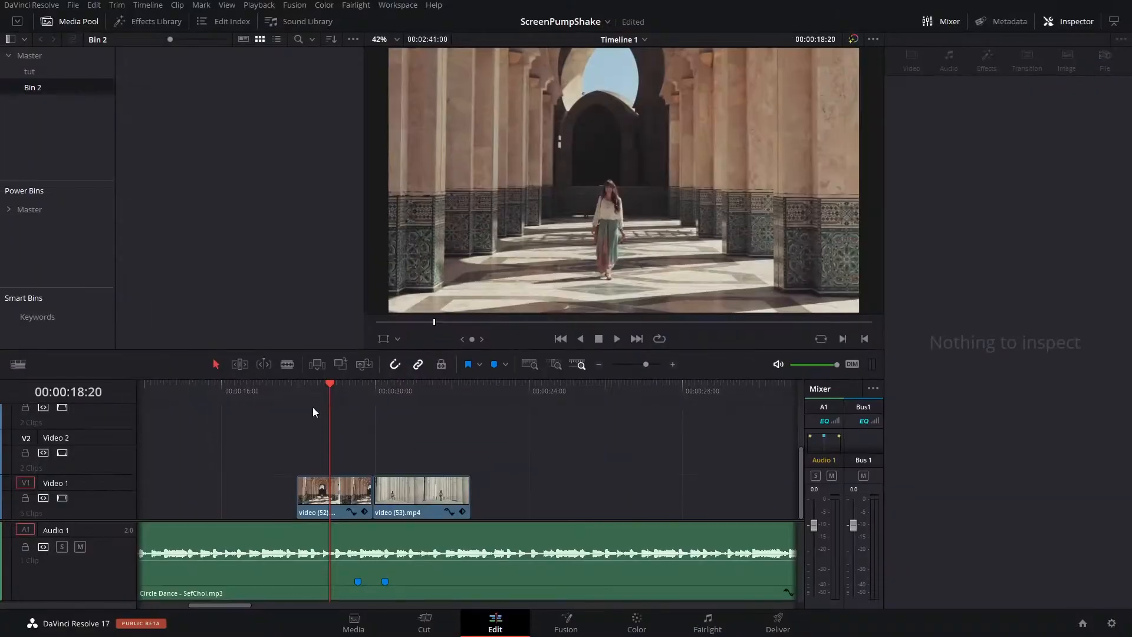
Step: Play the timeline across the cut between video (52).mp4 and video (53).mp4 to review the footage against the music markers
{"action": "scroll", "coordinate": [312, 407], "scroll_direction": "right", "scroll_amount": 2}
{"action": "scroll", "coordinate": [312, 407], "scroll_direction": "right", "scroll_amount": 1}
{"action": "scroll", "coordinate": [313, 407], "scroll_direction": "up", "scroll_amount": 1}
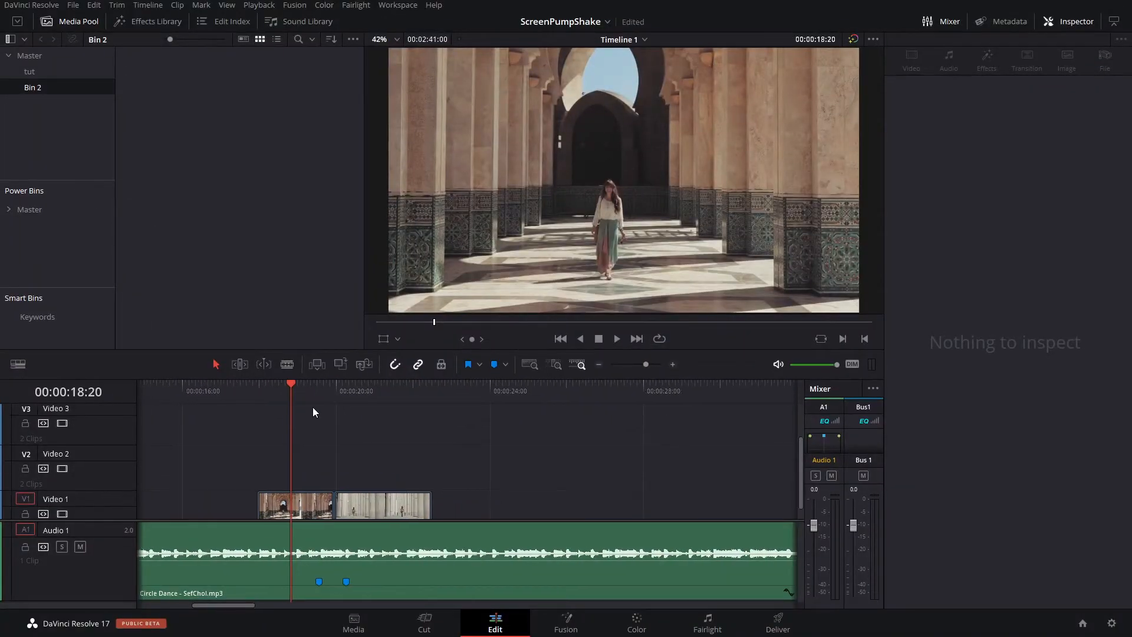
{"action": "scroll", "coordinate": [313, 406], "scroll_direction": "down", "scroll_amount": 1}
{"action": "left_click_drag", "start_coordinate": [313, 407], "coordinate": [339, 456]}
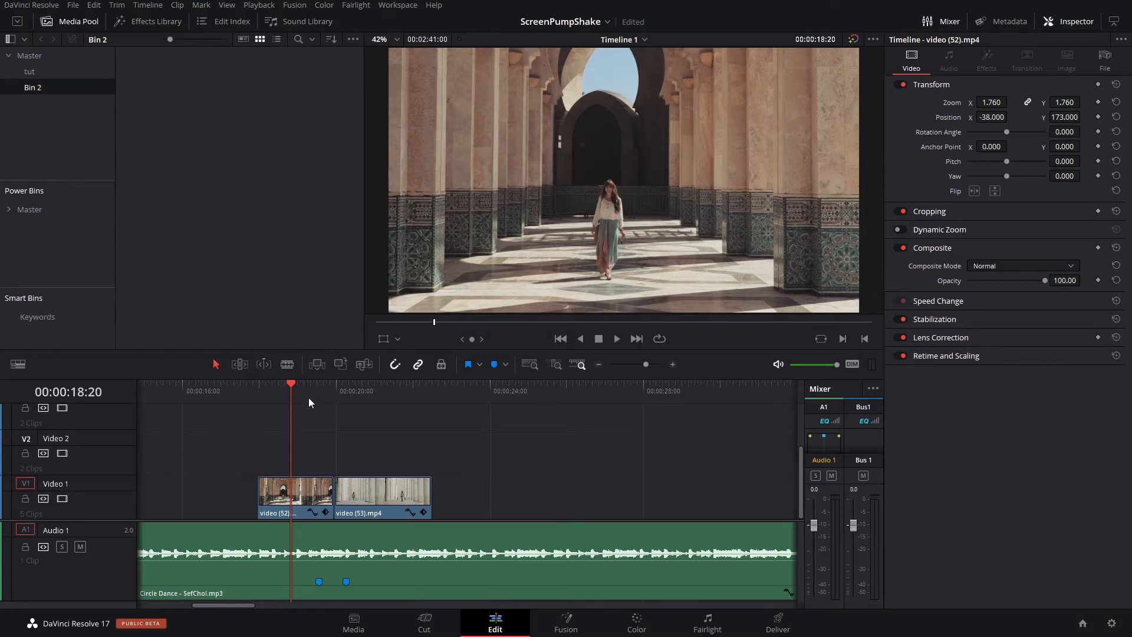
{"action": "key", "text": "shift+Down"}
{"action": "left_click", "coordinate": [287, 396]}
{"action": "key", "text": "space"}
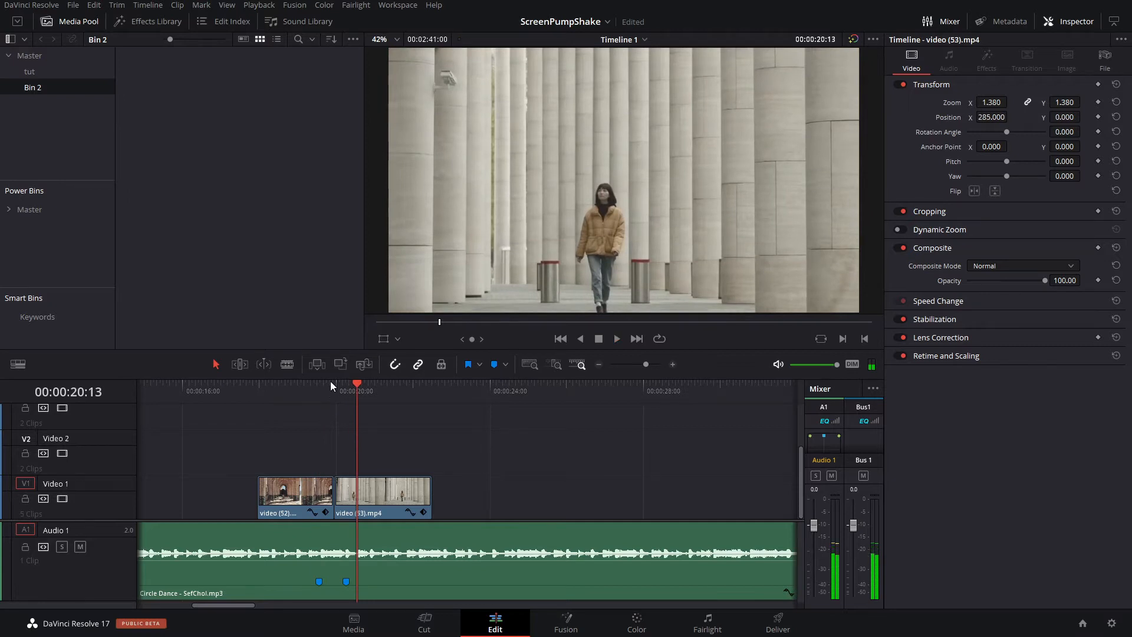
{"action": "left_click", "coordinate": [320, 393]}
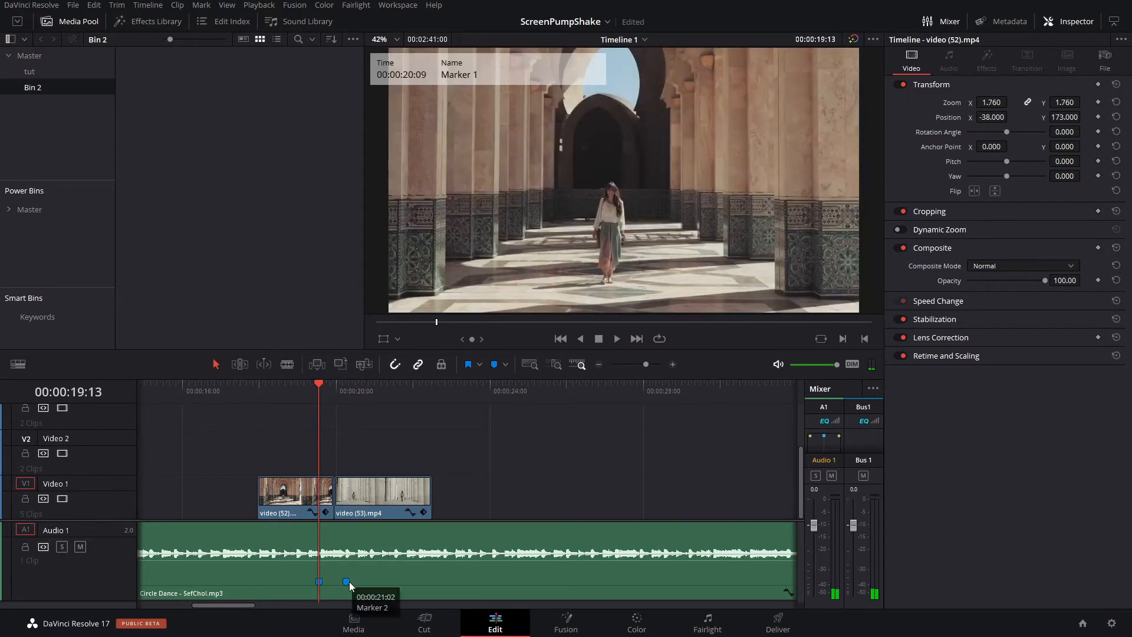
Step: Turn off timeline snapping and open video (53).mp4 in the viewer
{"action": "left_click", "coordinate": [354, 505], "text": "ctrl"}
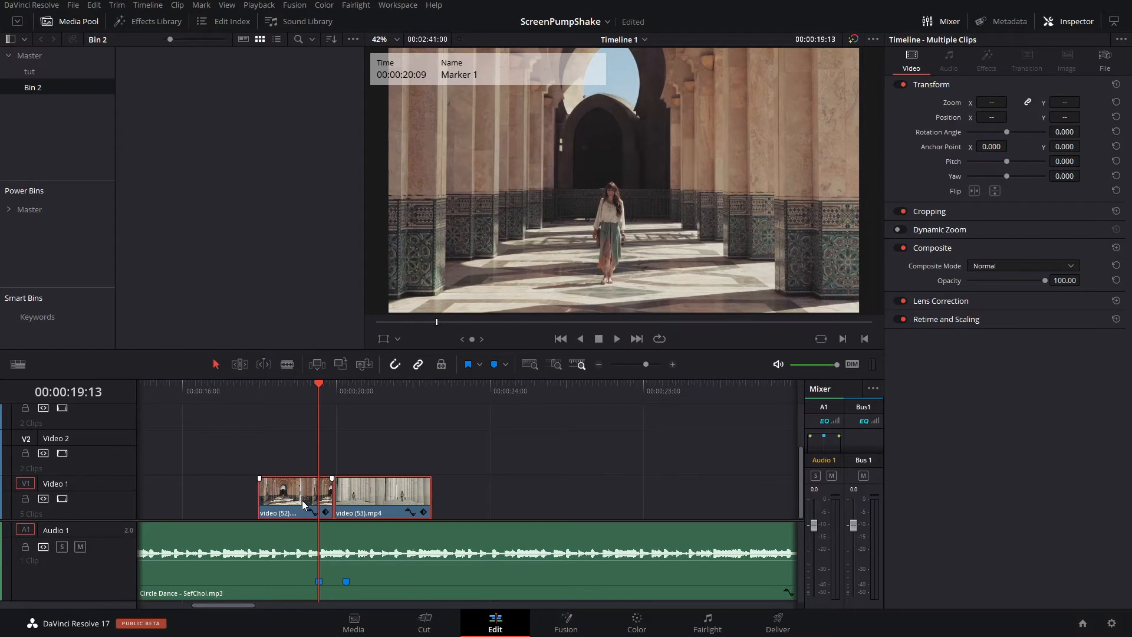
{"action": "left_click", "coordinate": [394, 368]}
{"action": "double_click", "coordinate": [375, 492]}
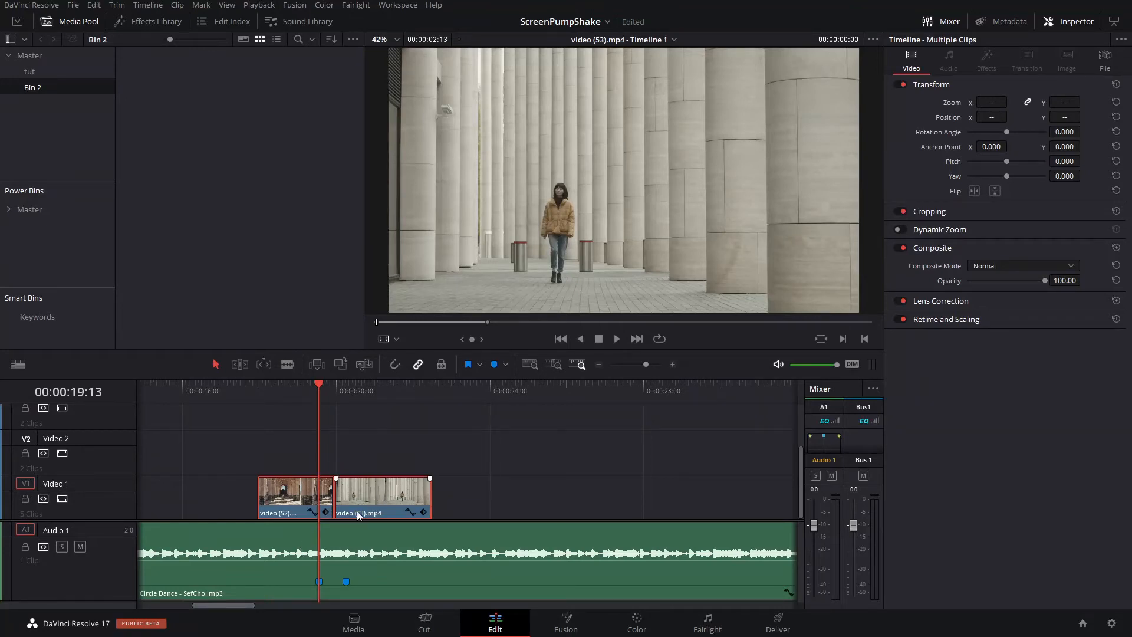
Step: Try adding a marker to the music clip at 00:00:18:08, and undo it
{"action": "left_click", "coordinate": [348, 542]}
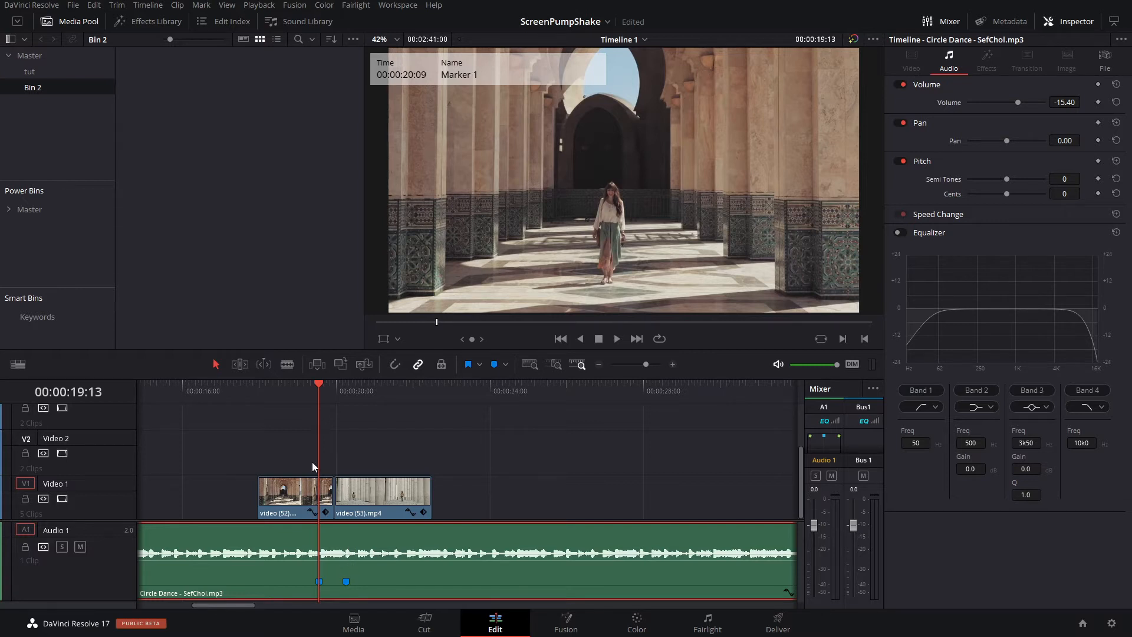
{"action": "left_click", "coordinate": [273, 386]}
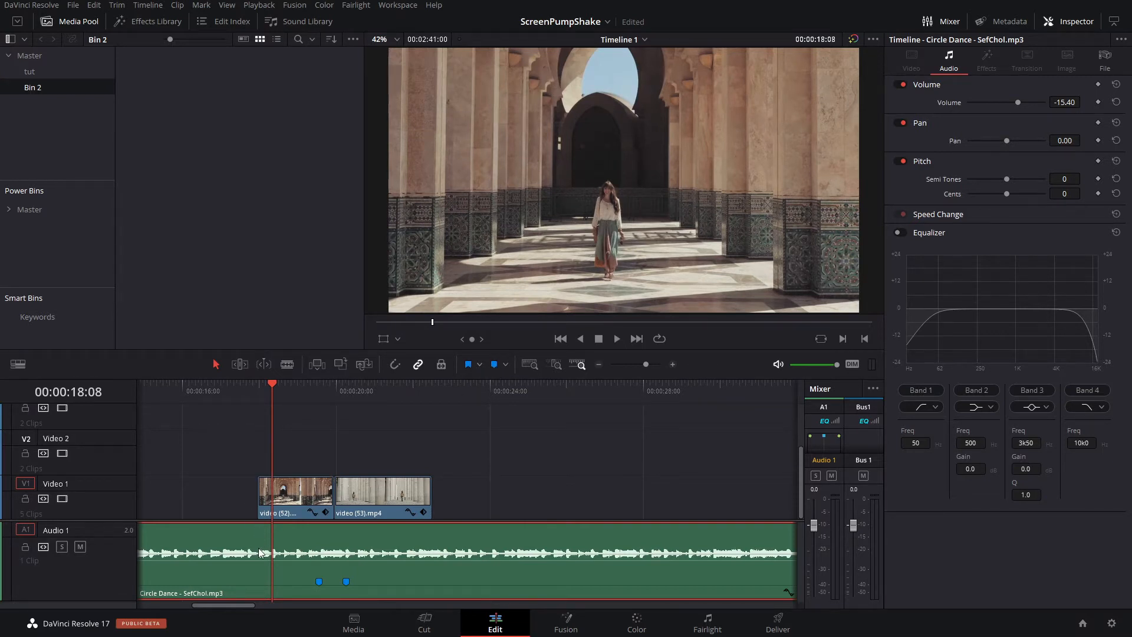
{"action": "key", "text": "m"}
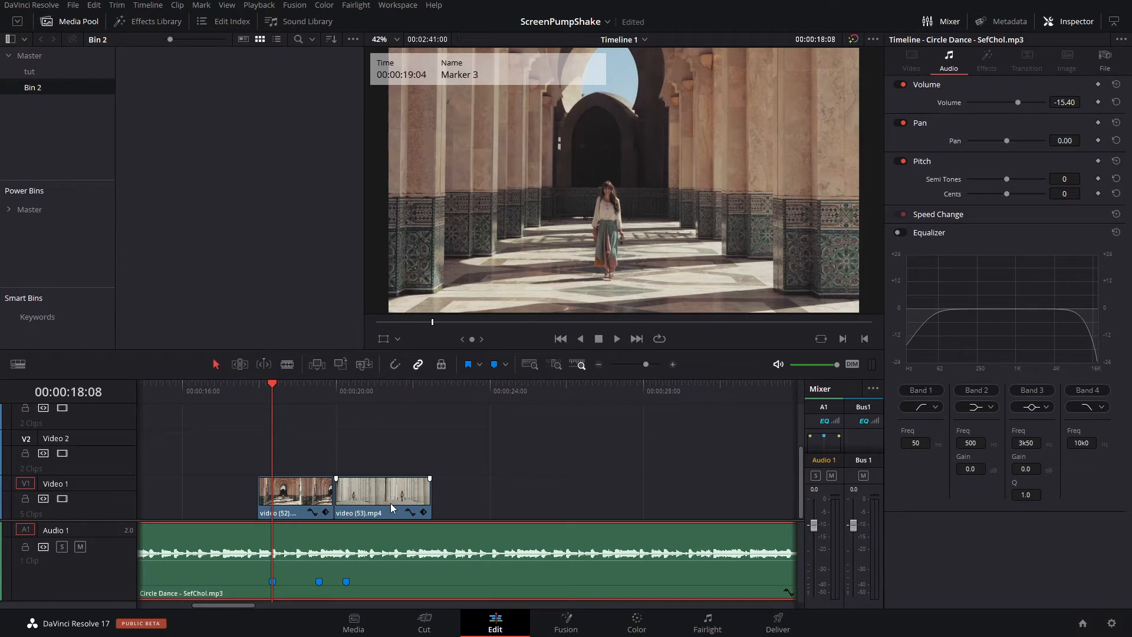
{"action": "key", "text": "ctrl+z"}
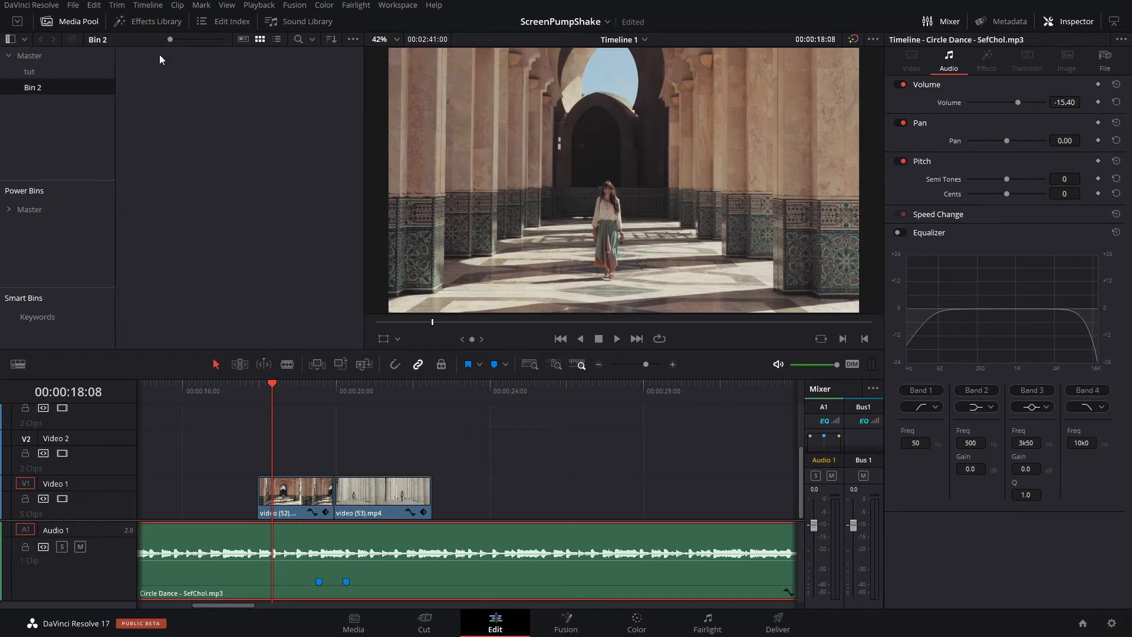
Step: Add an Adjustment Clip on Video 2 over the cut between the two video clips, trimmed to about 29 frames
{"action": "left_click", "coordinate": [158, 24]}
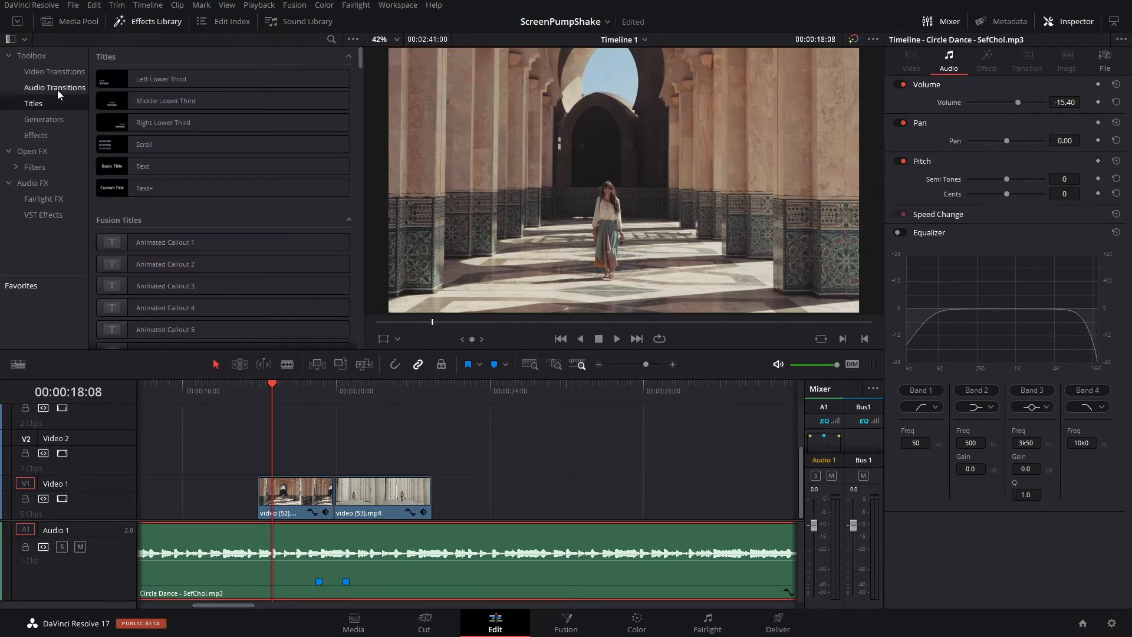
{"action": "left_click", "coordinate": [30, 134]}
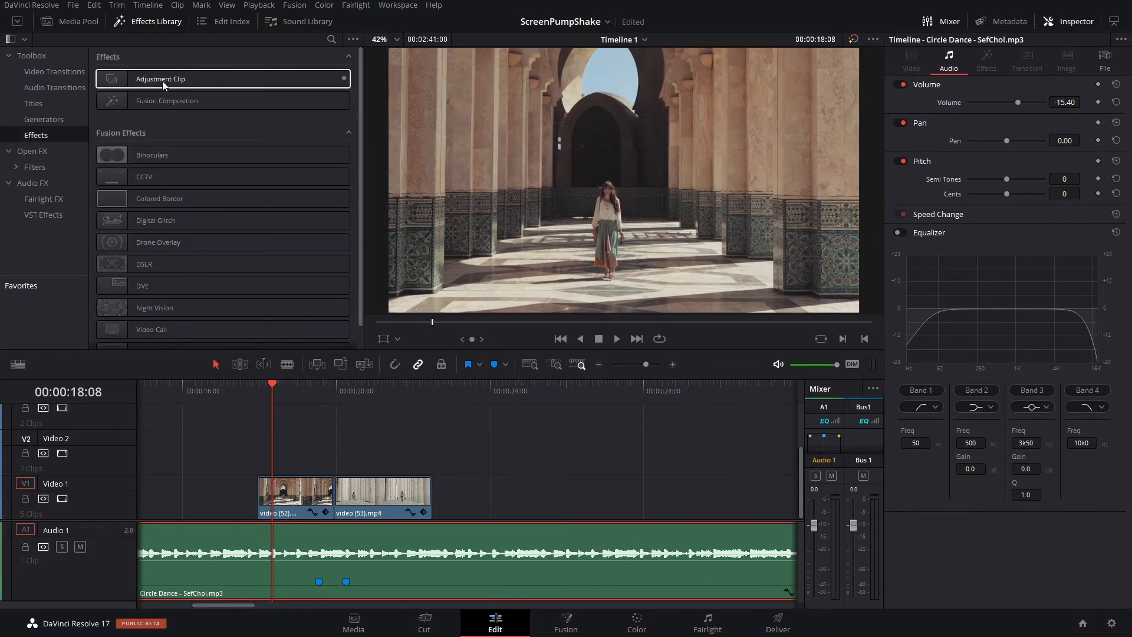
{"action": "left_click_drag", "start_coordinate": [161, 80], "coordinate": [302, 443]}
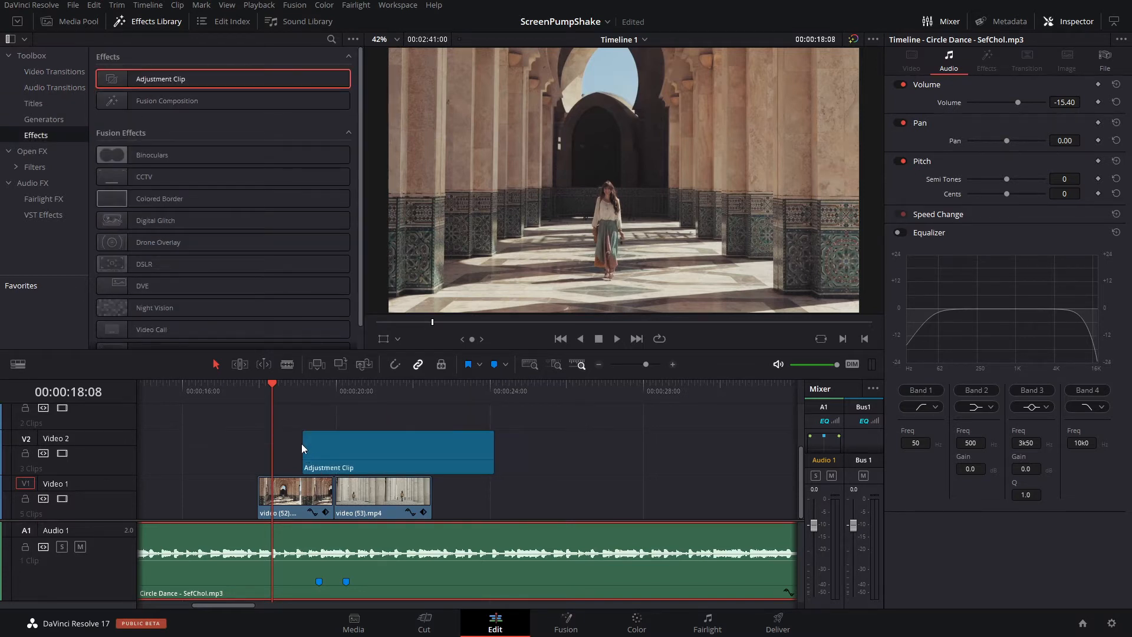
{"action": "left_click", "coordinate": [305, 395]}
{"action": "left_click", "coordinate": [317, 394]}
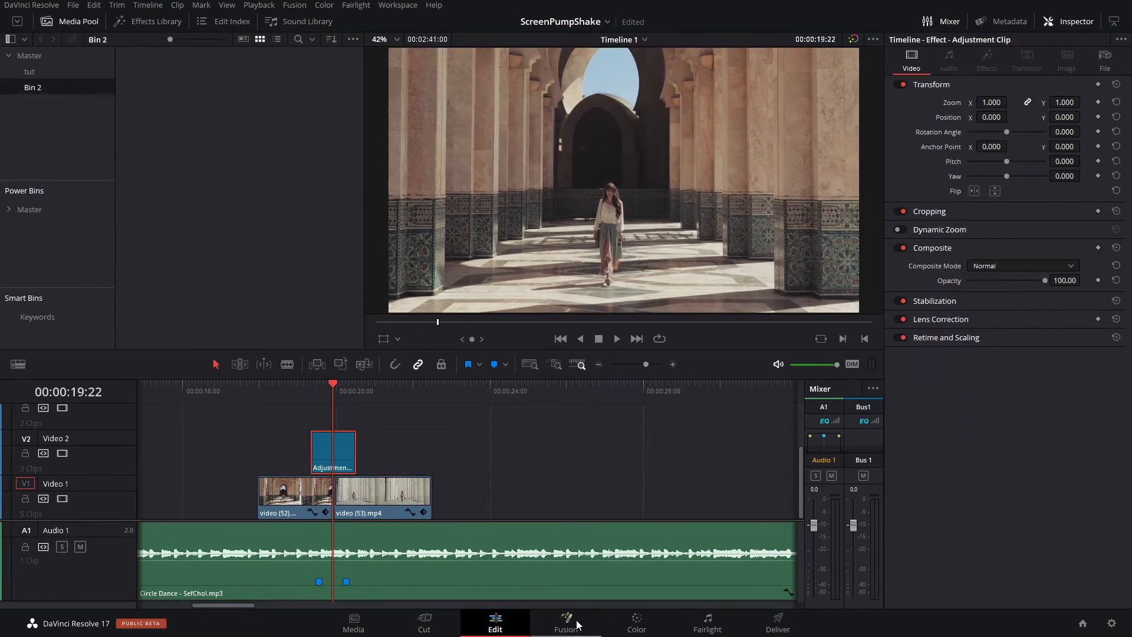
Step: Store the adjustment clip in Bin 2 of the media pool and rename it screenpu,p
{"action": "left_click", "coordinate": [577, 622]}
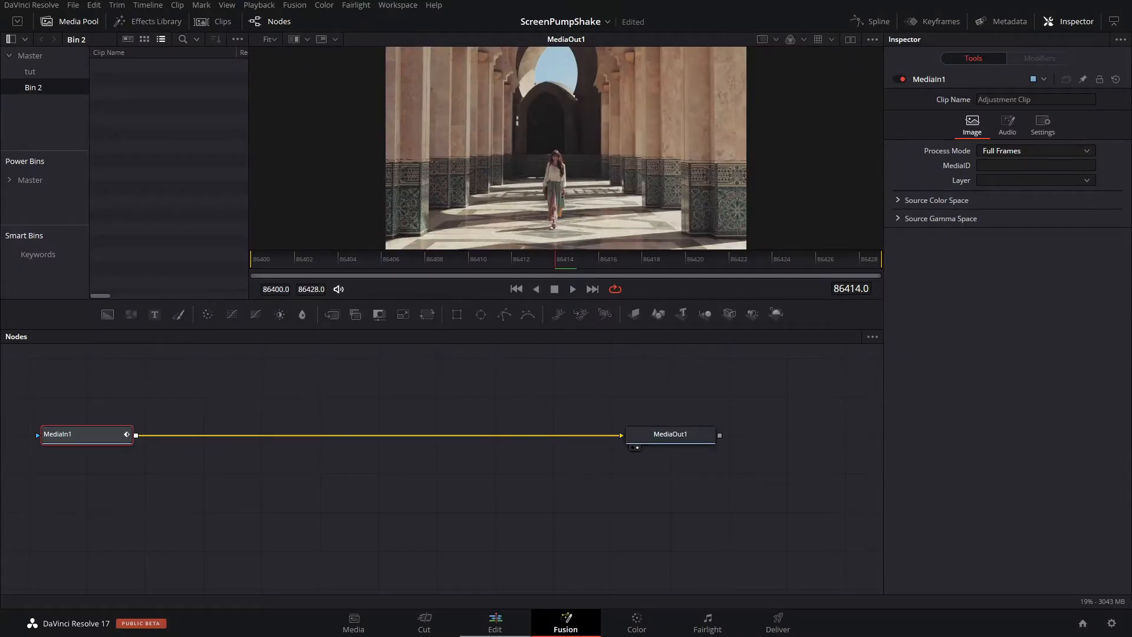
{"action": "left_click", "coordinate": [495, 626]}
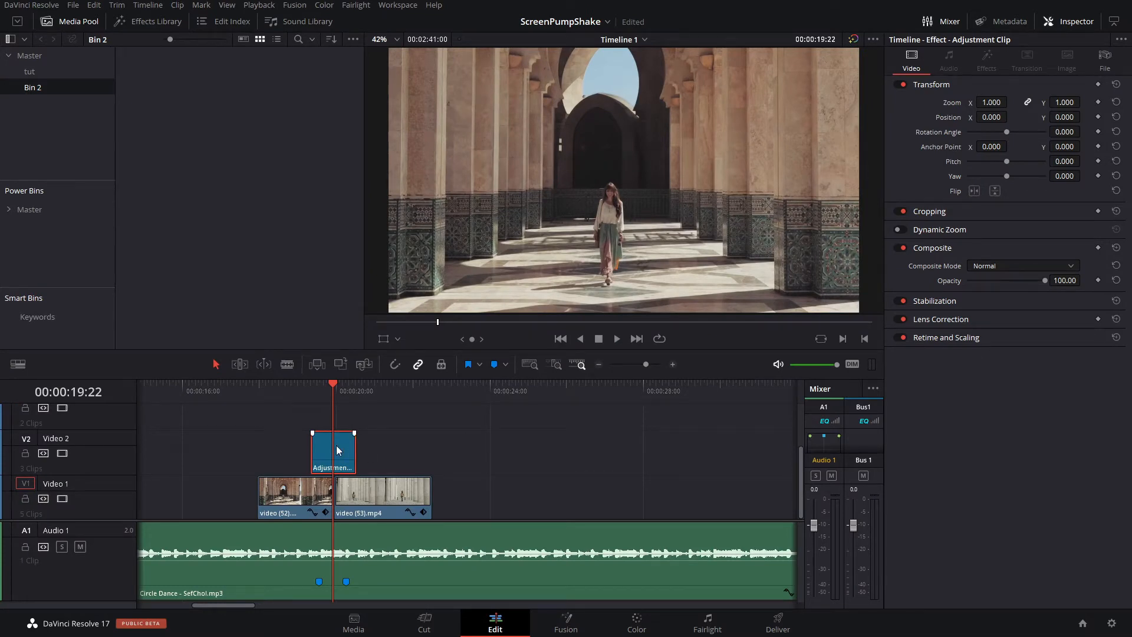
{"action": "left_click_drag", "start_coordinate": [336, 451], "coordinate": [281, 250]}
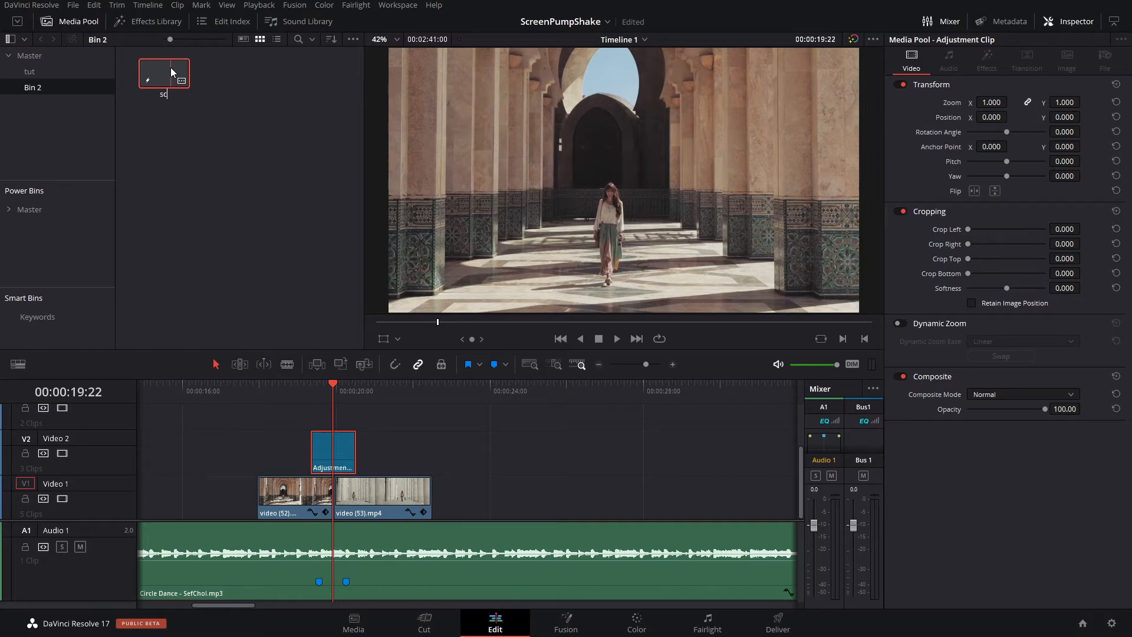
{"action": "type", "text": "u,p"}
{"action": "key", "text": "Return"}
Step: Replace the original adjustment clip on Video 2 with screenpu,p from Bin 2, placed over the cut
{"action": "left_click_drag", "start_coordinate": [327, 443], "coordinate": [363, 451]}
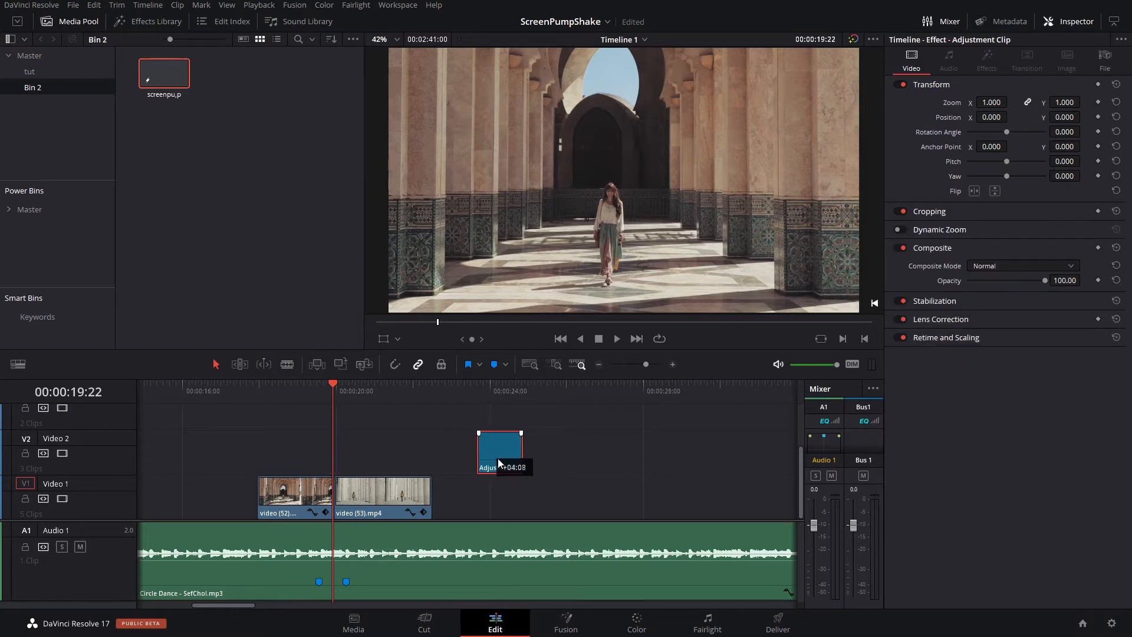
{"action": "key", "text": "Delete"}
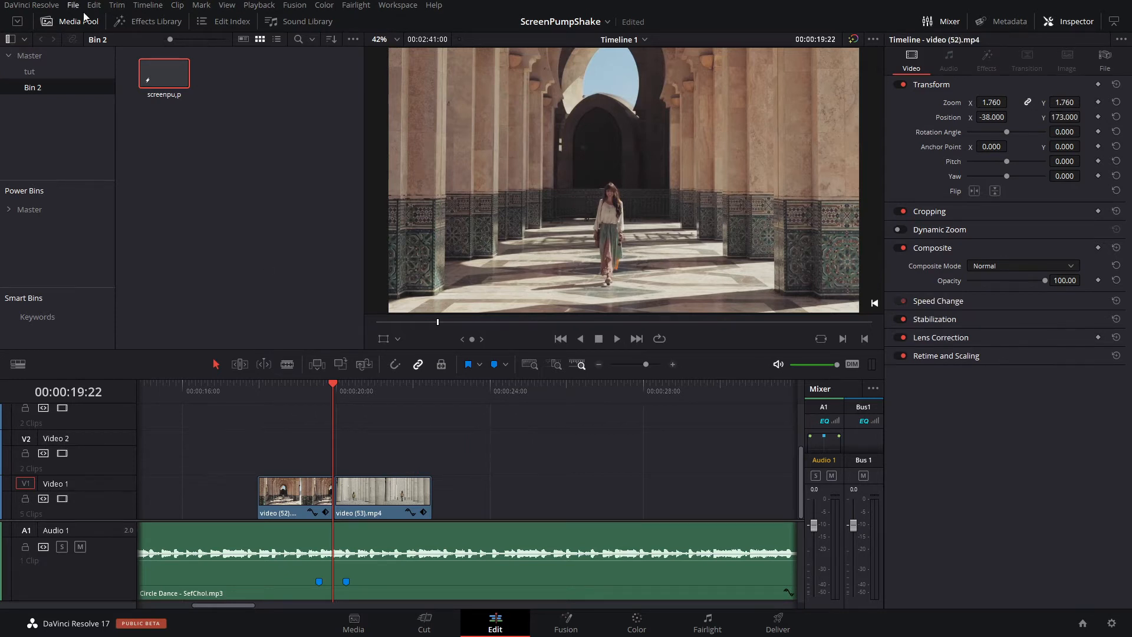
{"action": "left_click_drag", "start_coordinate": [157, 75], "coordinate": [369, 455]}
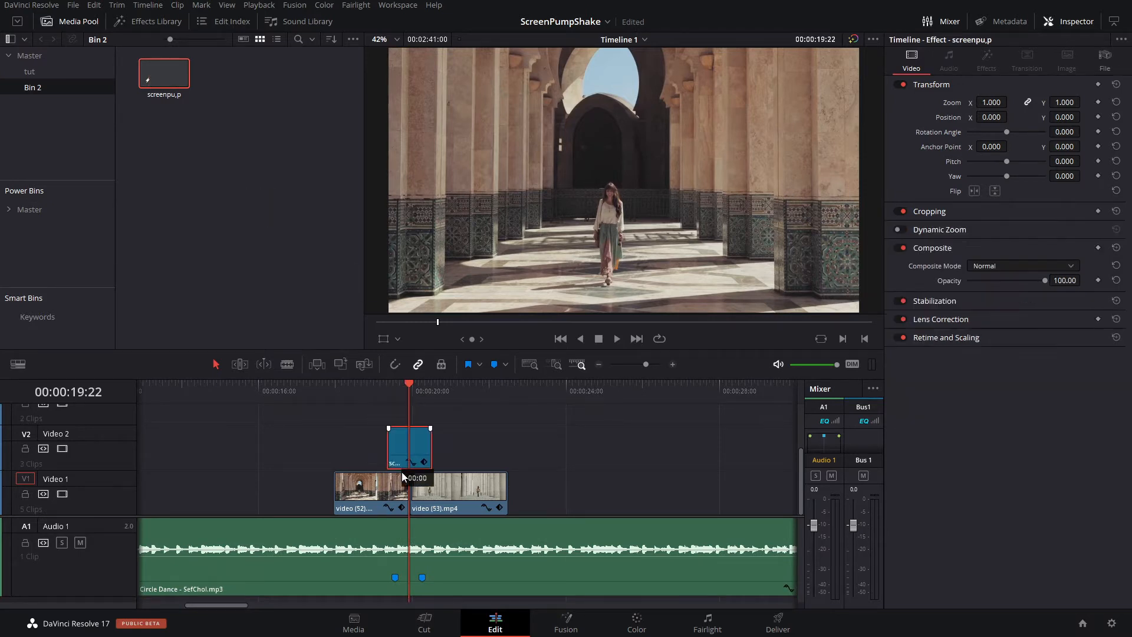
Step: Inspect the frame range and final frames of the screenpu,p clip's Fusion composition, and return to the timeline
{"action": "left_click", "coordinate": [566, 628]}
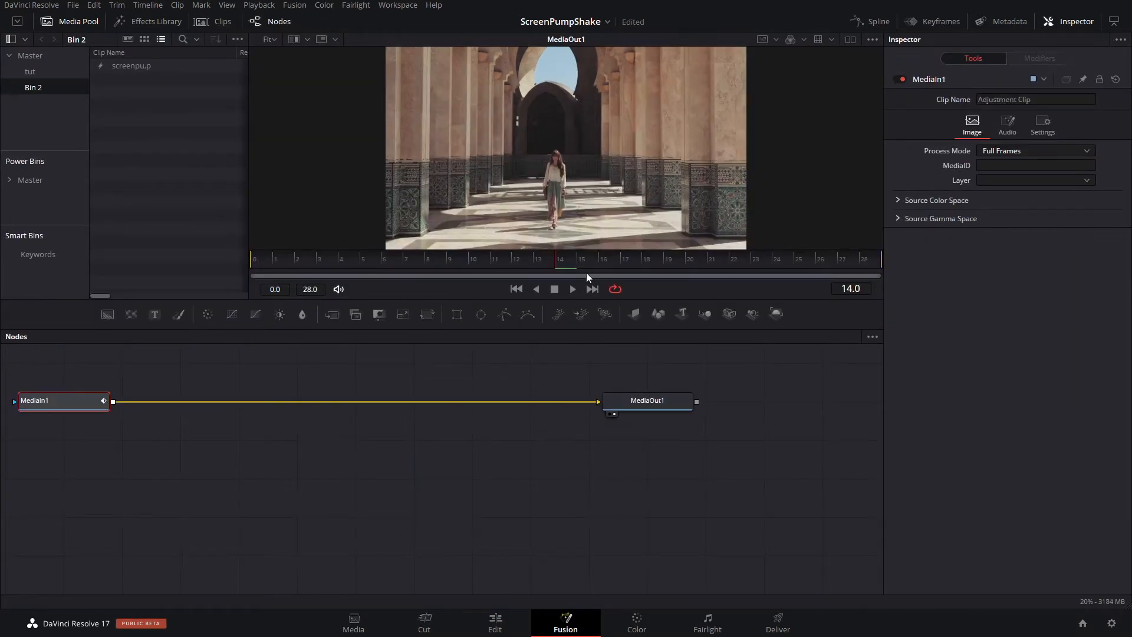
{"action": "left_click", "coordinate": [878, 254]}
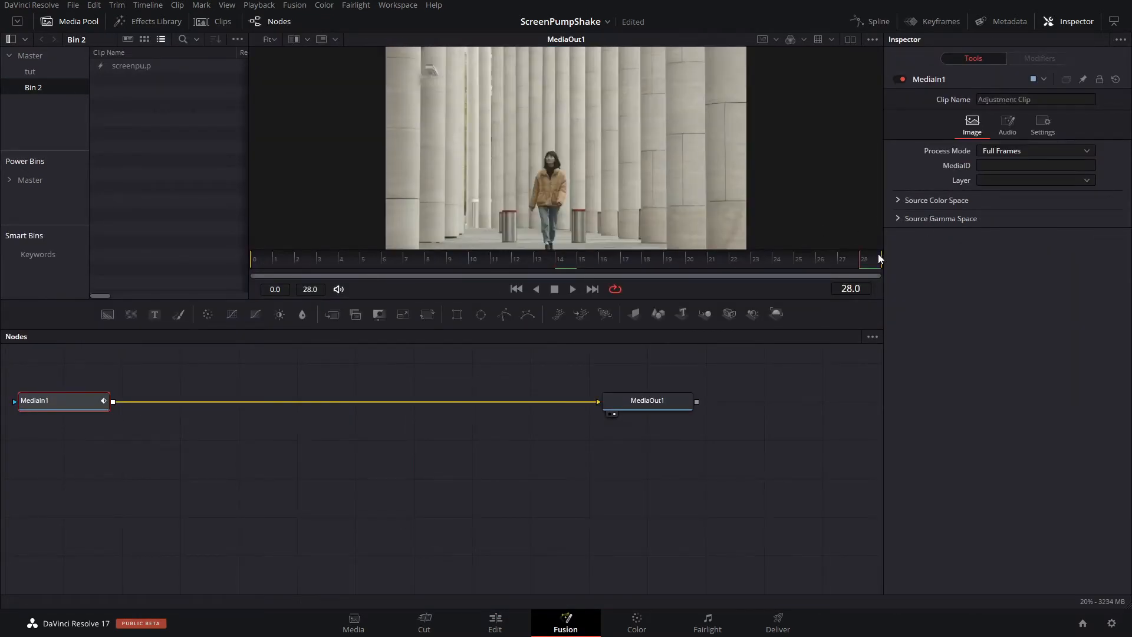
{"action": "left_click", "coordinate": [792, 257]}
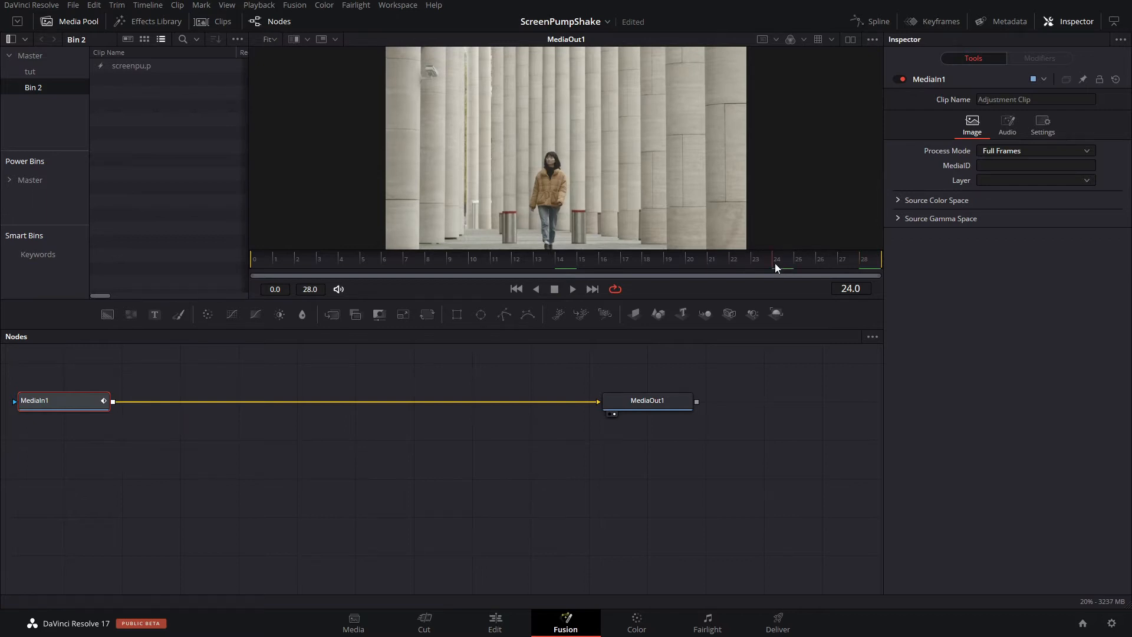
{"action": "left_click", "coordinate": [495, 622]}
Step: Shorten the screenpu,p clip to one second by splitting it at 00:00:20:08 and deleting the remainder
{"action": "left_click", "coordinate": [390, 396]}
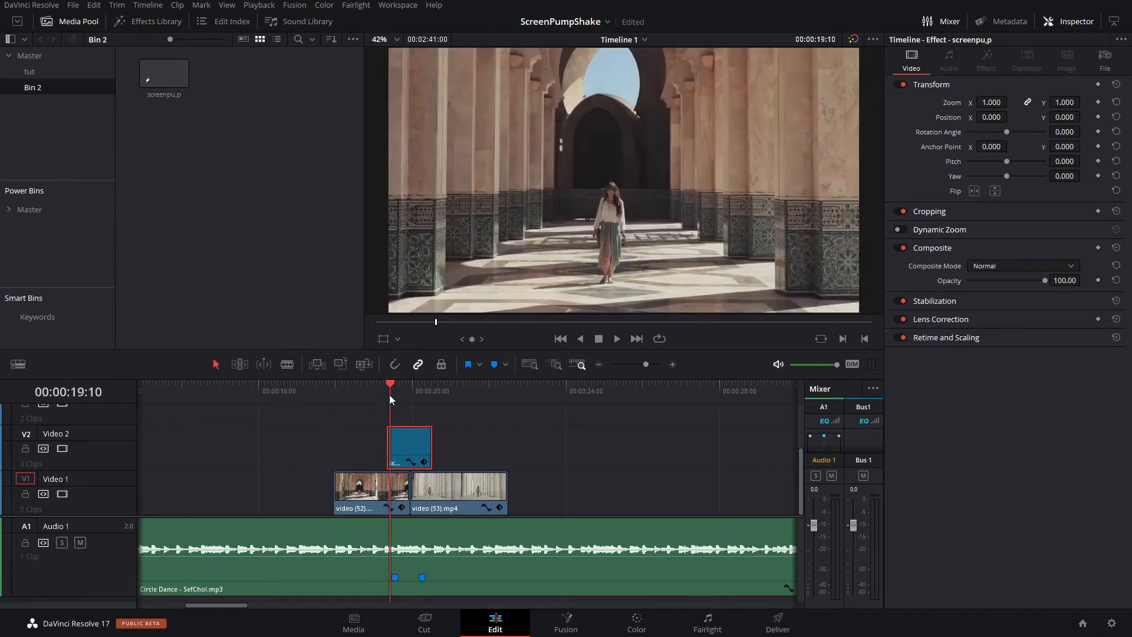
{"action": "key", "text": "Left"}
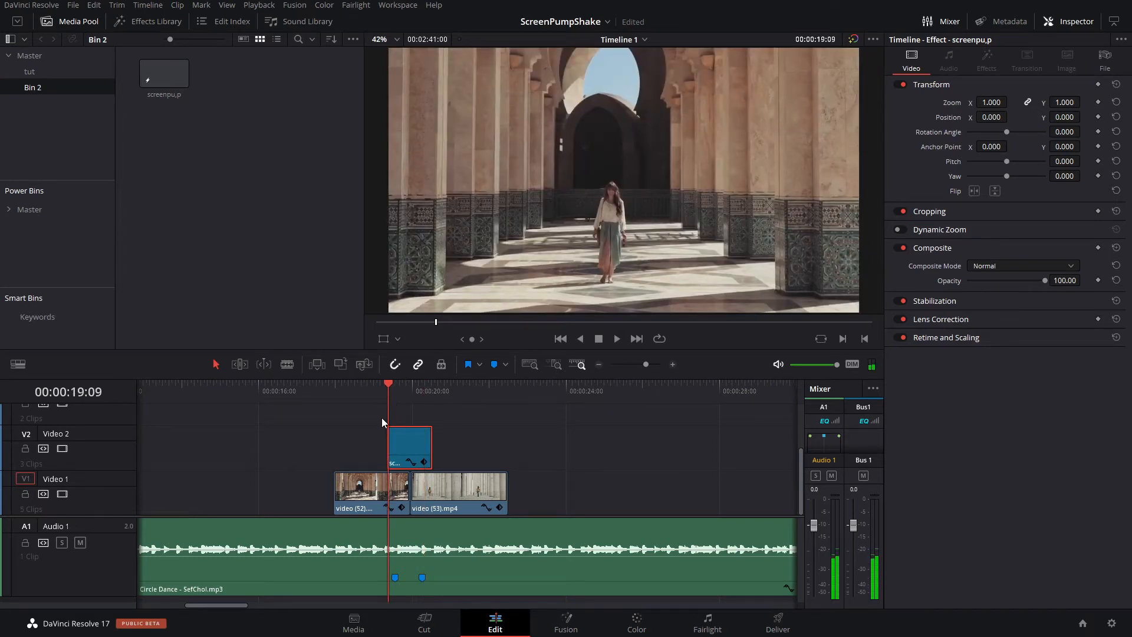
{"action": "key", "text": "Left"}
{"action": "key", "text": "shift+Right"}
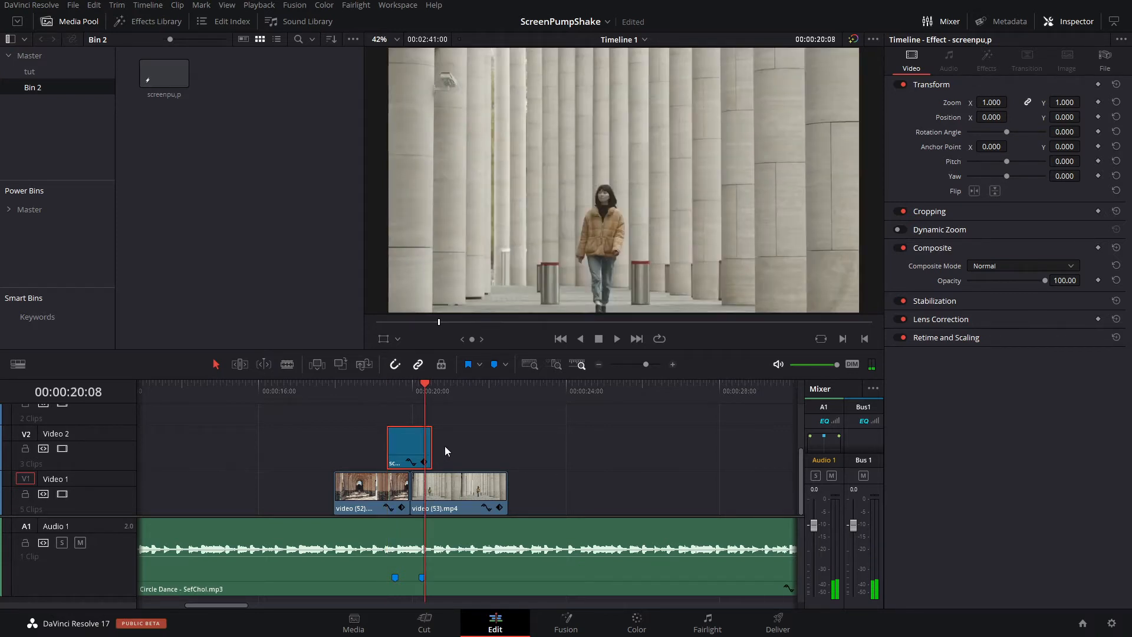
{"action": "key", "text": "ctrl+b"}
{"action": "left_click", "coordinate": [429, 447]}
{"action": "key", "text": "Delete"}
Step: Move the shortened screenpu,p clip so it starts at the first music marker and spans the cut
{"action": "key", "text": "Up"}
{"action": "left_click", "coordinate": [415, 449]}
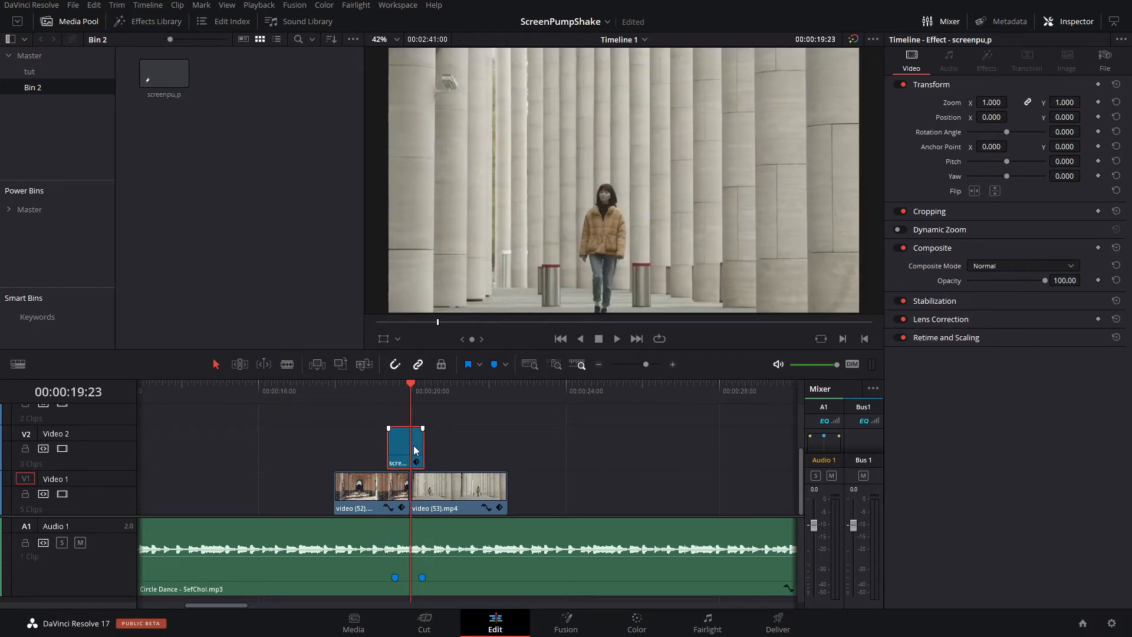
{"action": "left_click_drag", "start_coordinate": [421, 444], "coordinate": [428, 467]}
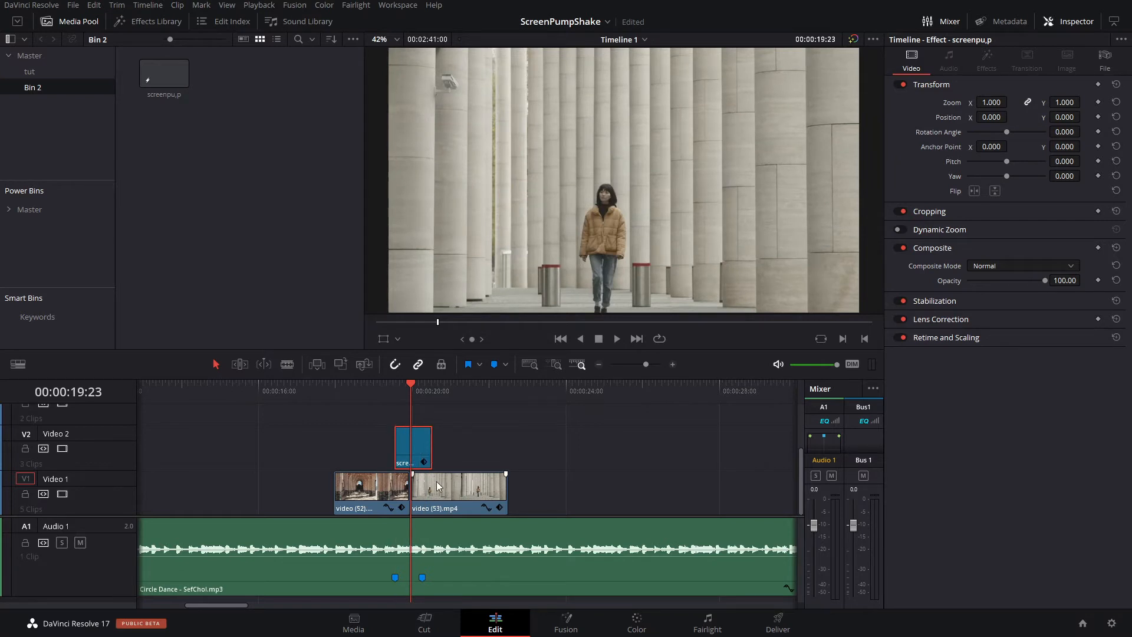
Step: Insert a Duplicate node between MediaIn1 and MediaOut1 in the screenpu,p clip's Fusion composition
{"action": "left_click", "coordinate": [568, 622]}
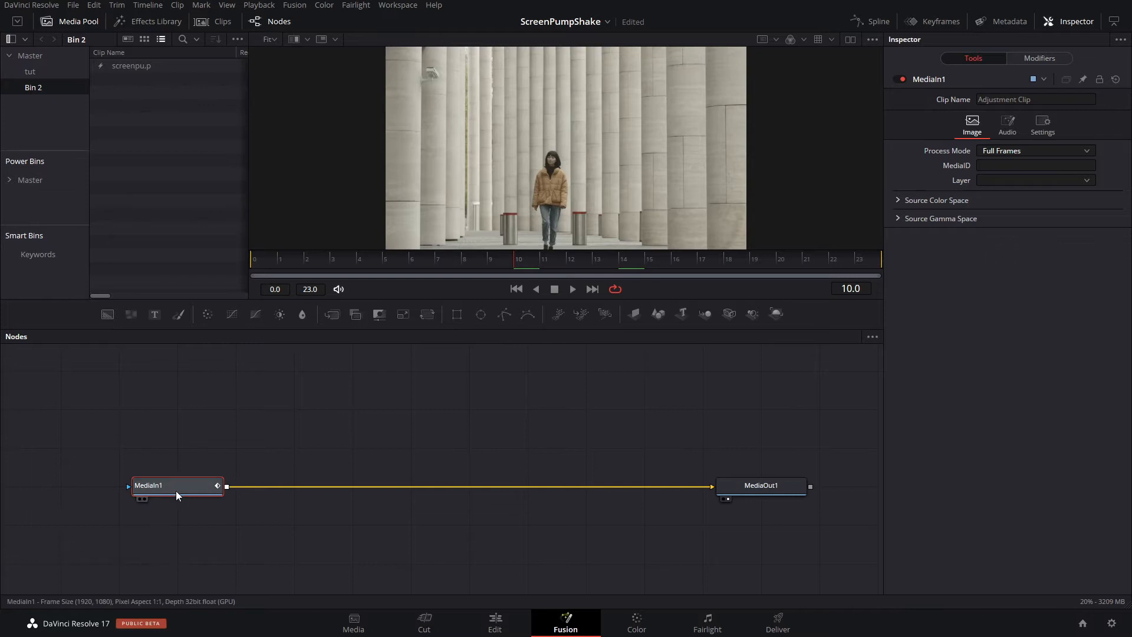
{"action": "key", "text": "shift+space"}
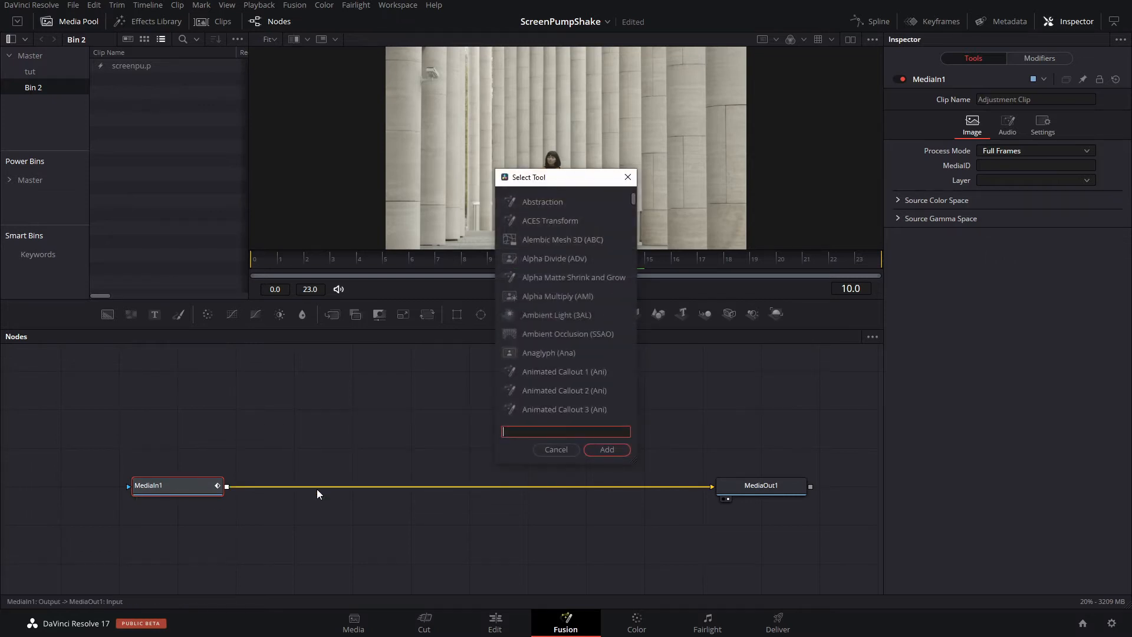
{"action": "type", "text": "dup"}
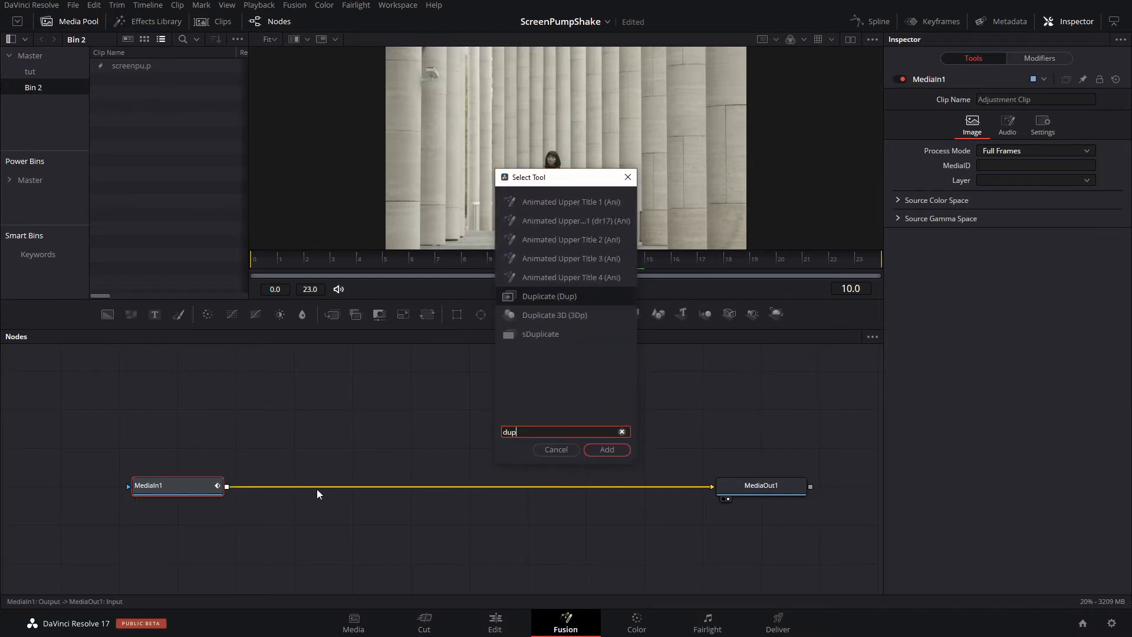
{"action": "key", "text": "Return"}
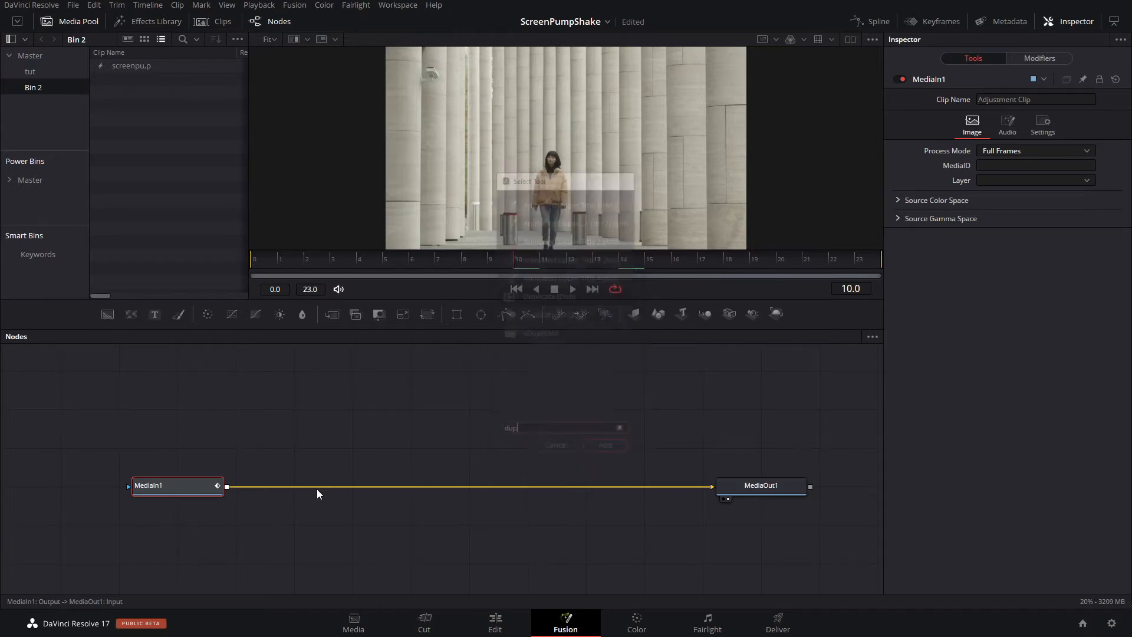
{"action": "left_click_drag", "start_coordinate": [314, 480], "coordinate": [447, 488]}
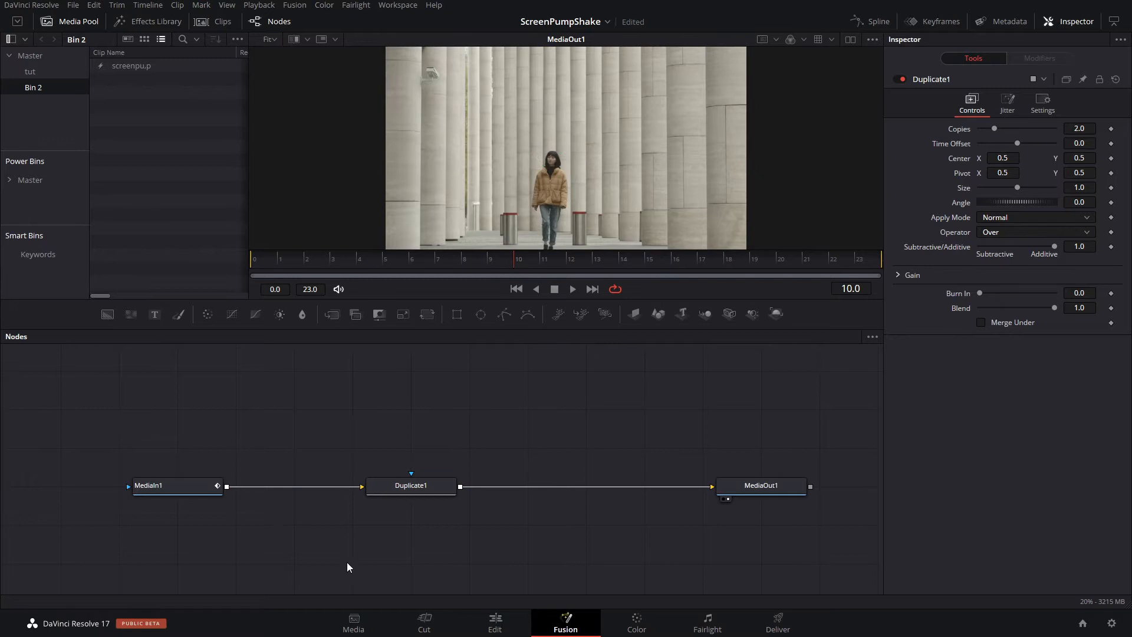
Step: Set the Duplicate1 node's Time Offset to -1 and scrub the composition to preview it
{"action": "left_click", "coordinate": [416, 492]}
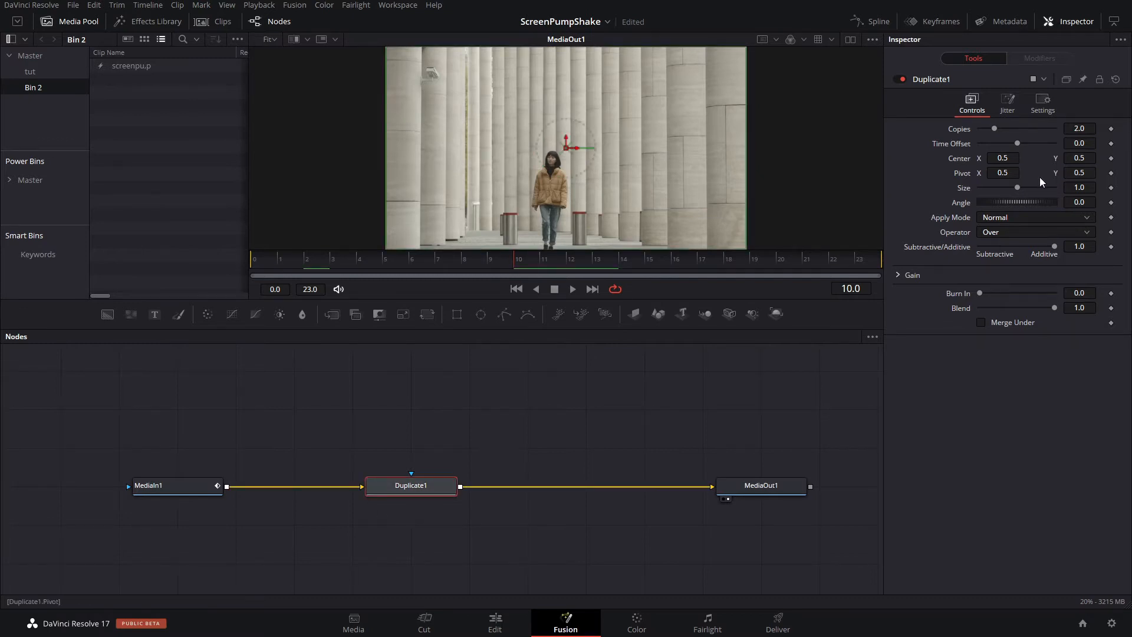
{"action": "left_click_drag", "start_coordinate": [1076, 144], "coordinate": [1055, 143]}
{"action": "double_click", "coordinate": [1076, 143]}
{"action": "type", "text": "-1"}
{"action": "key", "text": "Tab"}
{"action": "left_click_drag", "start_coordinate": [349, 259], "coordinate": [508, 258]}
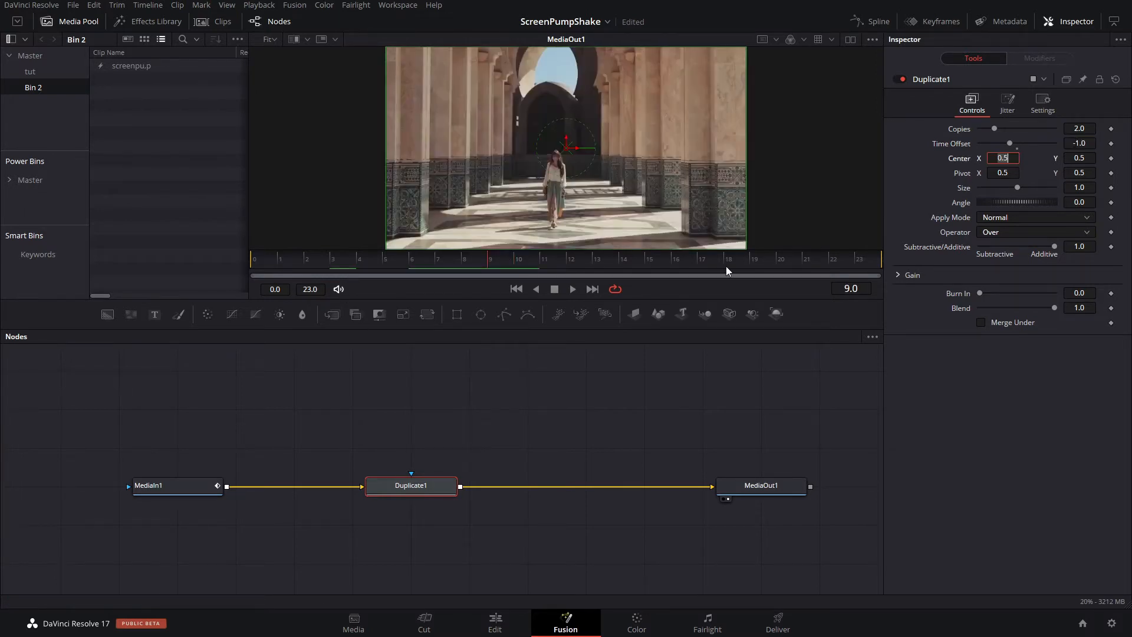
Step: Set Duplicate1's Blend to 0.6, testing the ghosting with a temporary horizontal Center offset and undoing that offset
{"action": "left_click", "coordinate": [1024, 310]}
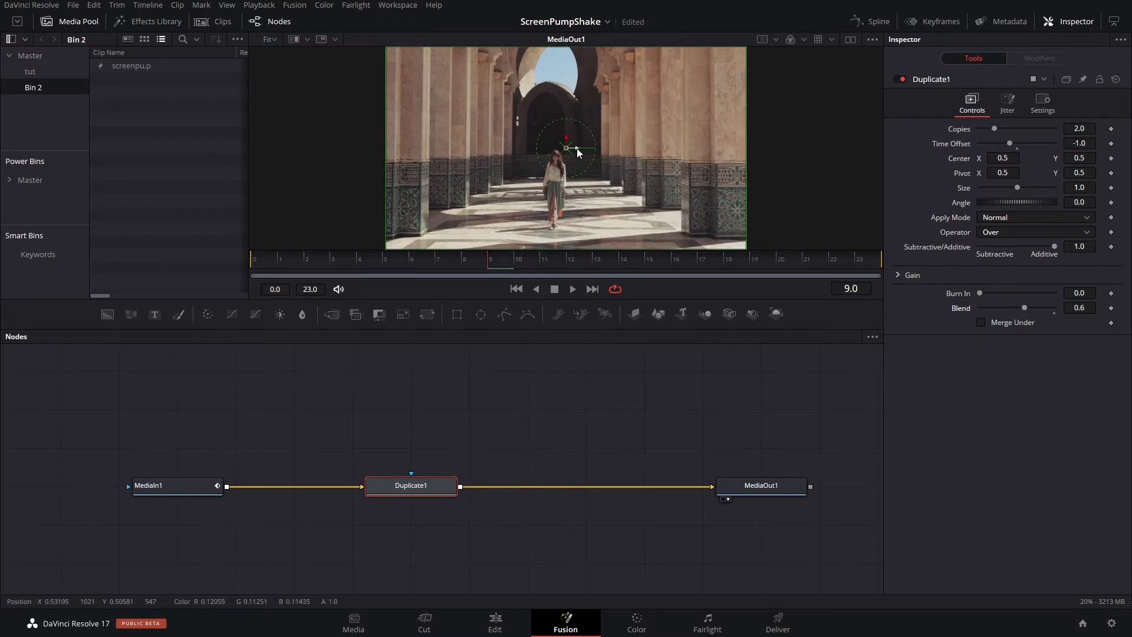
{"action": "left_click_drag", "start_coordinate": [577, 147], "coordinate": [567, 148]}
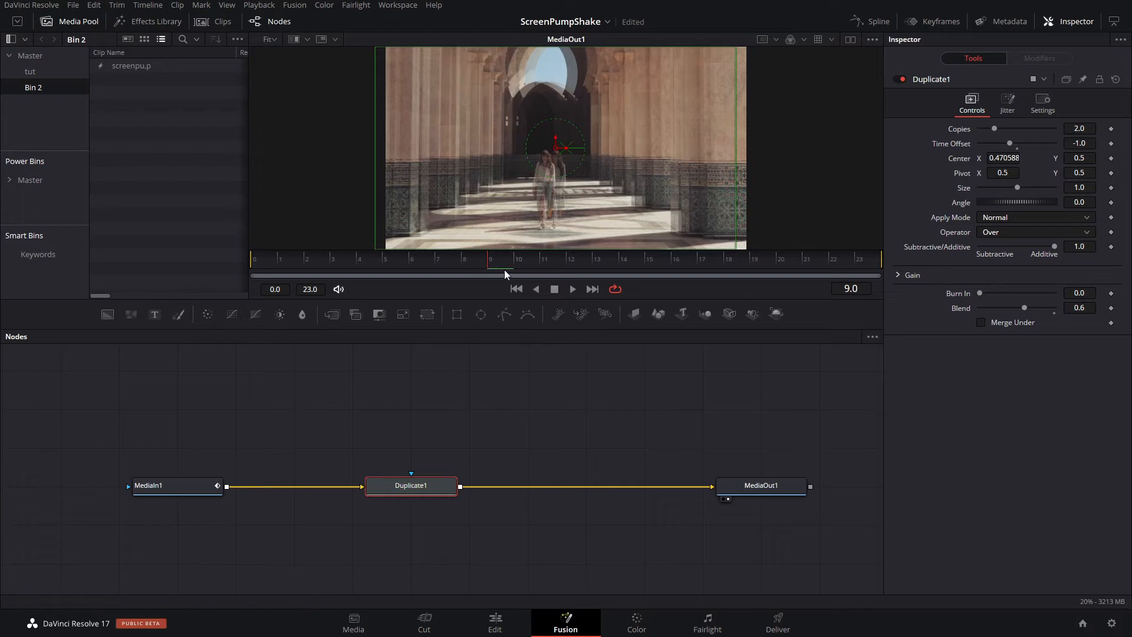
{"action": "mouse_move", "coordinate": [507, 270]}
{"action": "left_mouse_down"}
{"action": "mouse_move", "coordinate": [544, 269]}
{"action": "mouse_move", "coordinate": [491, 270]}
{"action": "left_mouse_up"}
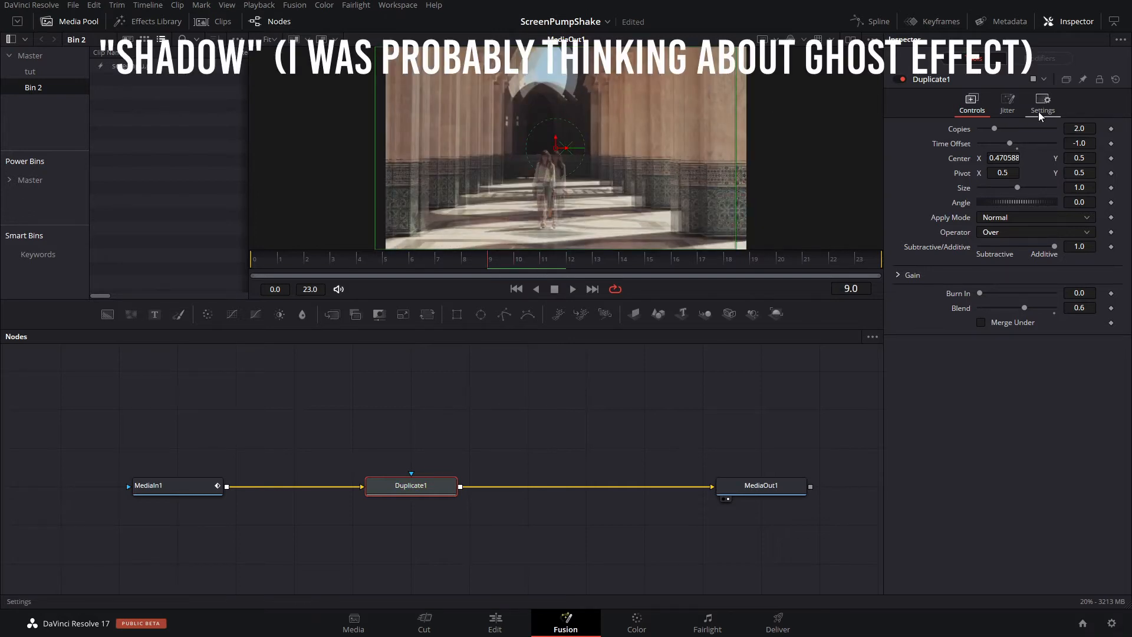
{"action": "key", "text": "ctrl+z"}
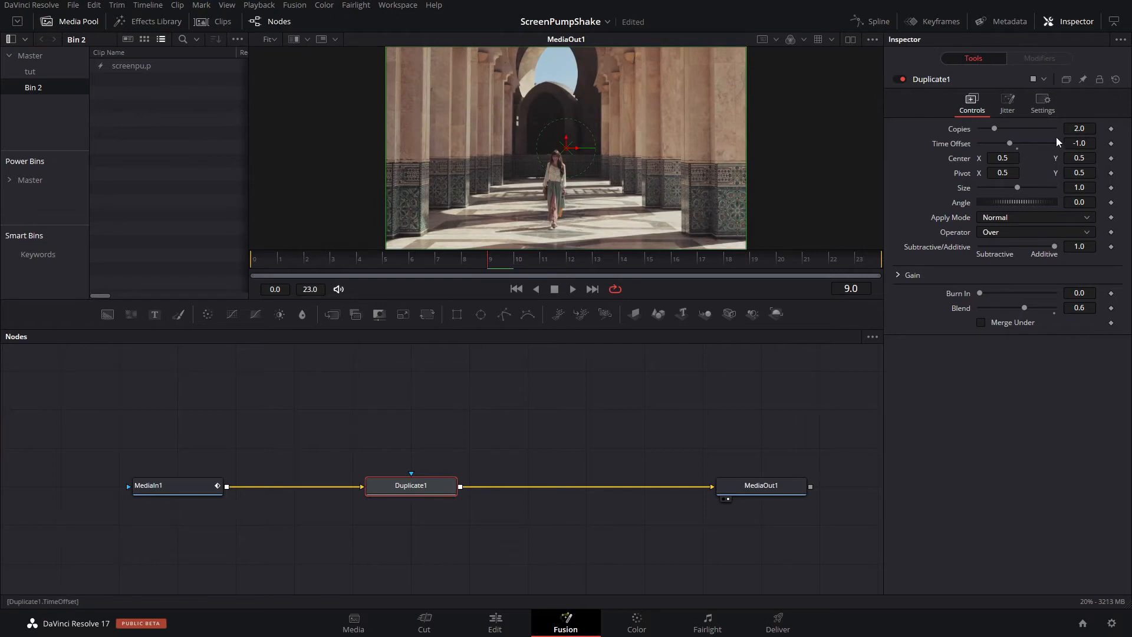
Step: Set Duplicate1's Copies to 3 and exclude the green channel from processing, testing the colour split with a temporary Center offset
{"action": "left_click", "coordinate": [1078, 128]}
{"action": "type", "text": "3"}
{"action": "key", "text": "Return"}
{"action": "left_click", "coordinate": [1050, 99]}
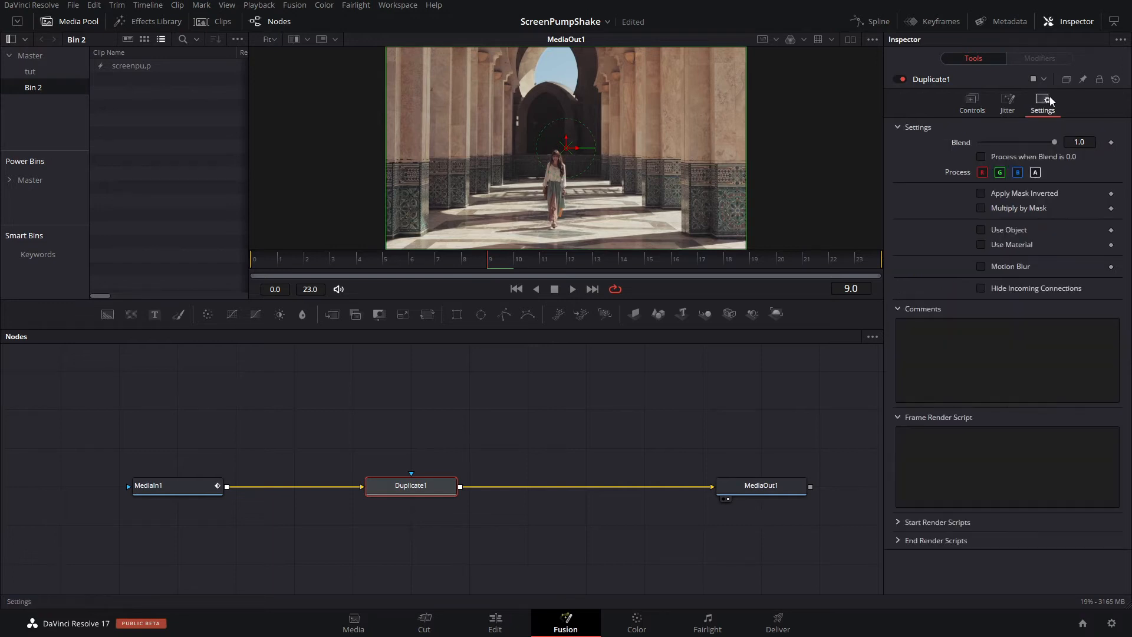
{"action": "left_click", "coordinate": [998, 174]}
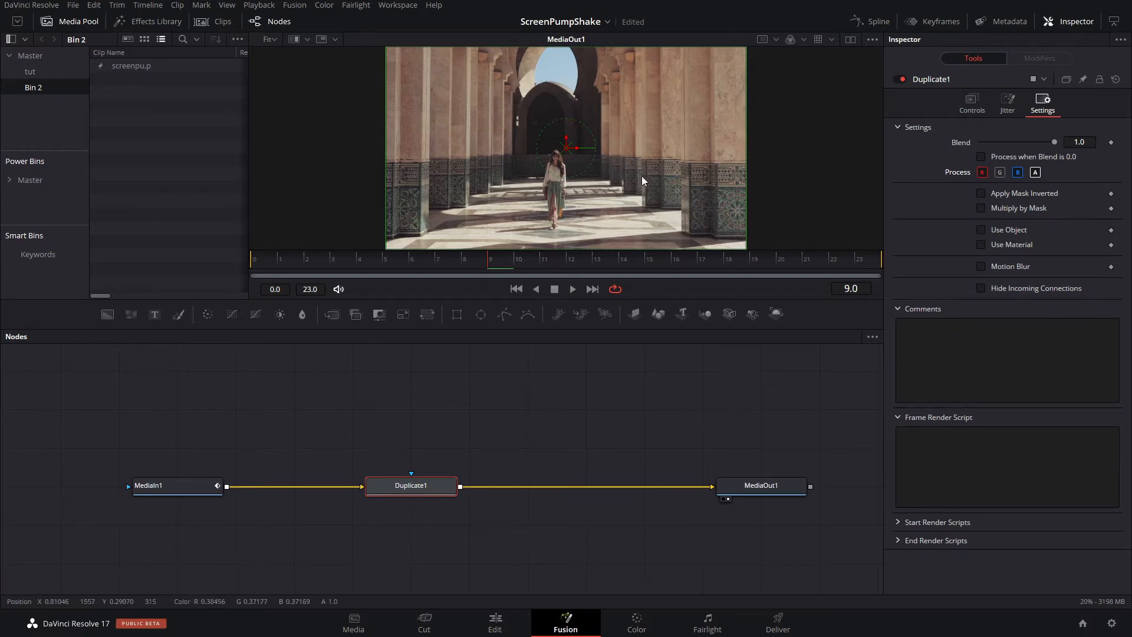
{"action": "left_click_drag", "start_coordinate": [575, 150], "coordinate": [557, 154]}
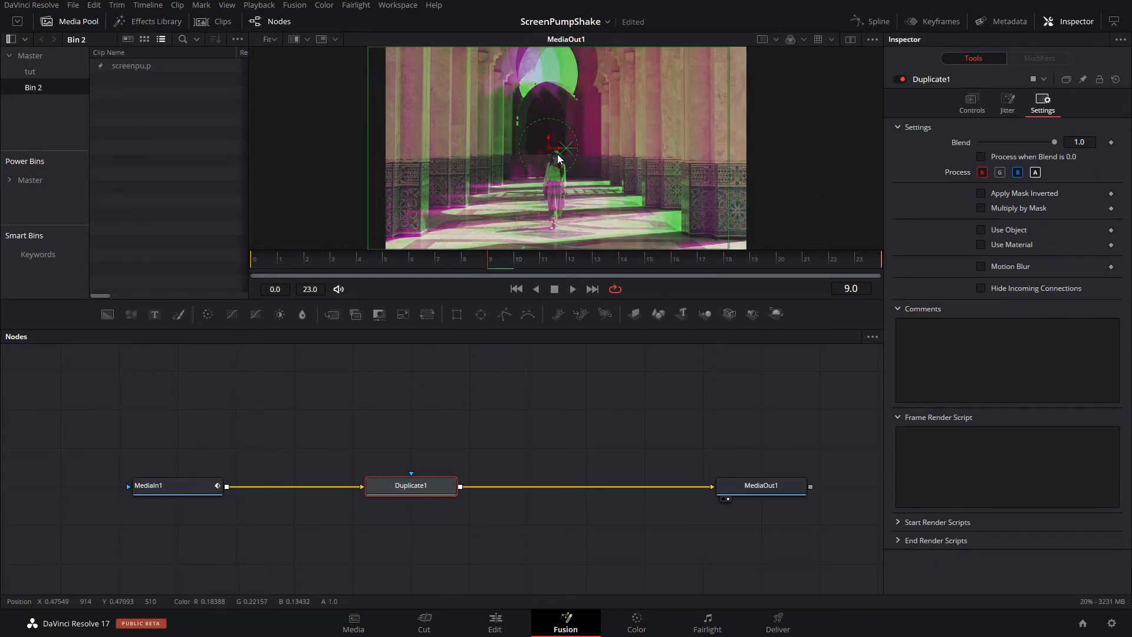
{"action": "left_click", "coordinate": [1000, 171]}
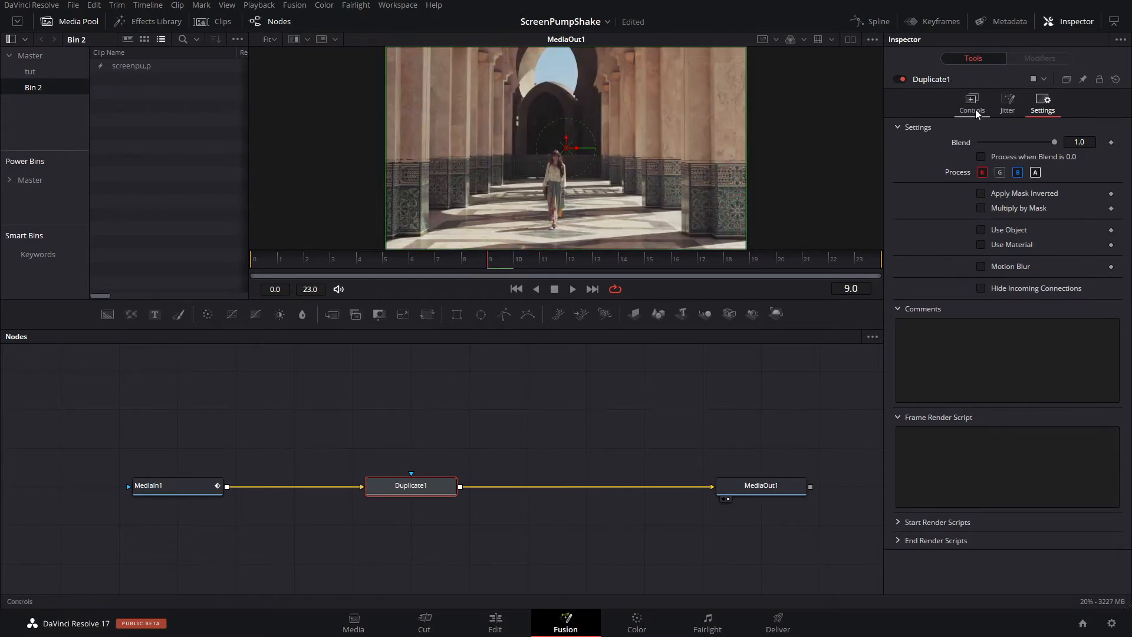
{"action": "left_click", "coordinate": [972, 106]}
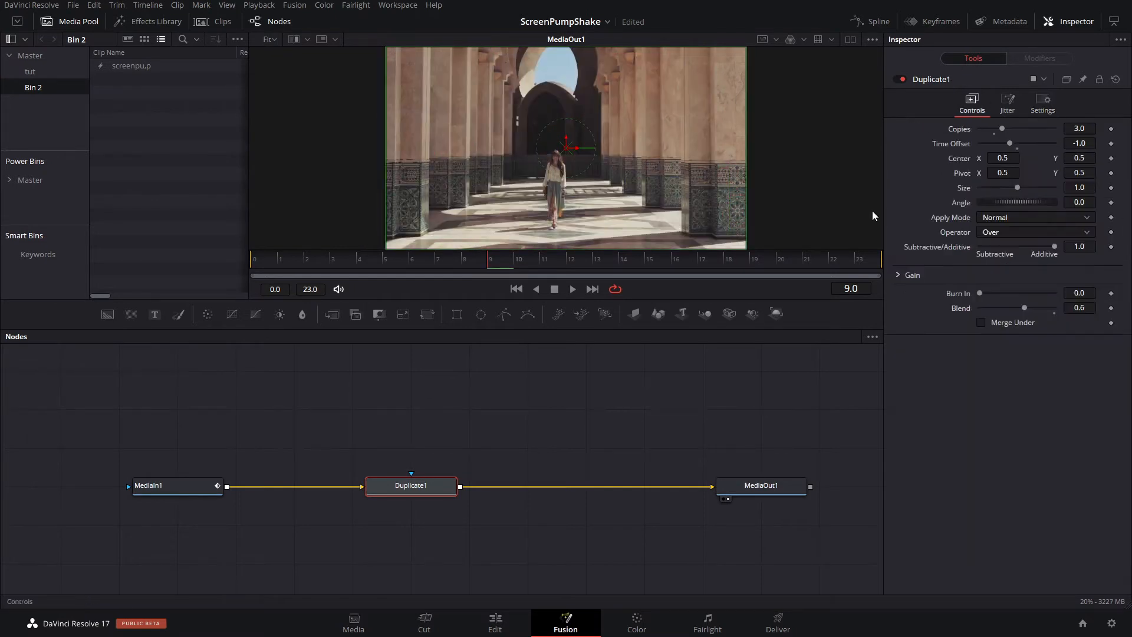
Step: Insert a Camera Shake (CShk) node between Duplicate1 and MediaOut1
{"action": "key", "text": "shift+space"}
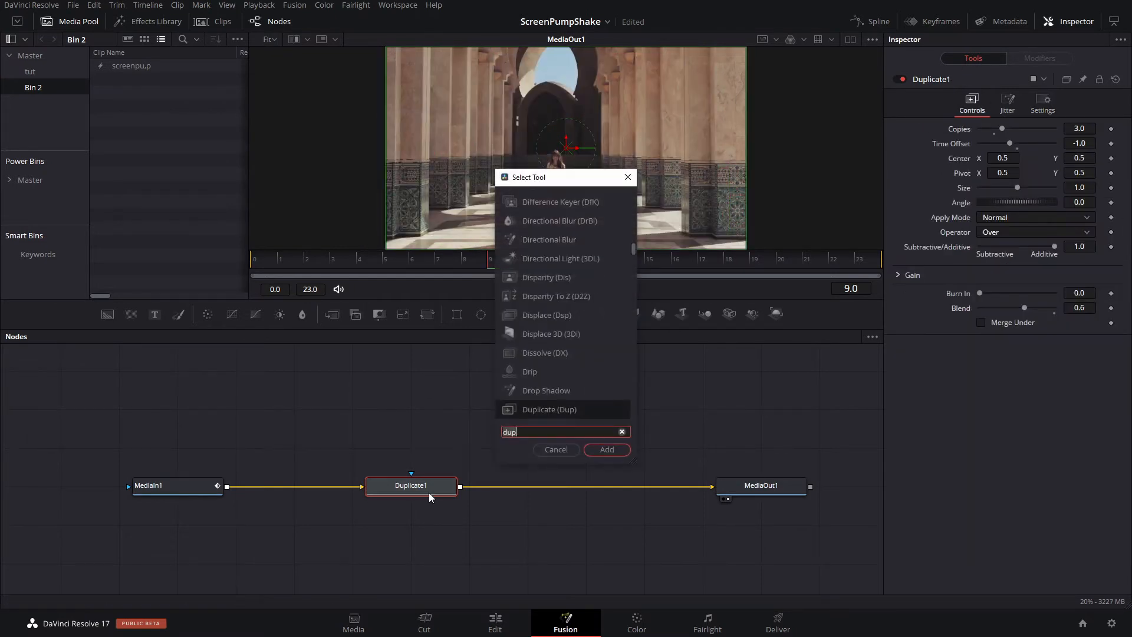
{"action": "type", "text": "camera"}
{"action": "key", "text": "Down"}
{"action": "key", "text": "Down"}
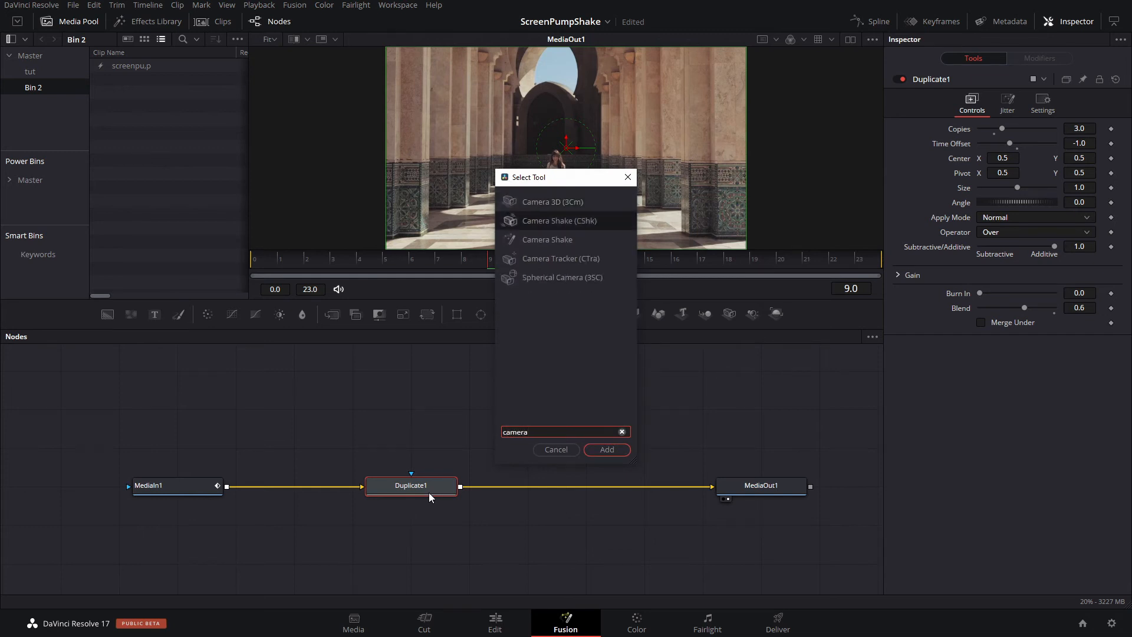
{"action": "key", "text": "Return"}
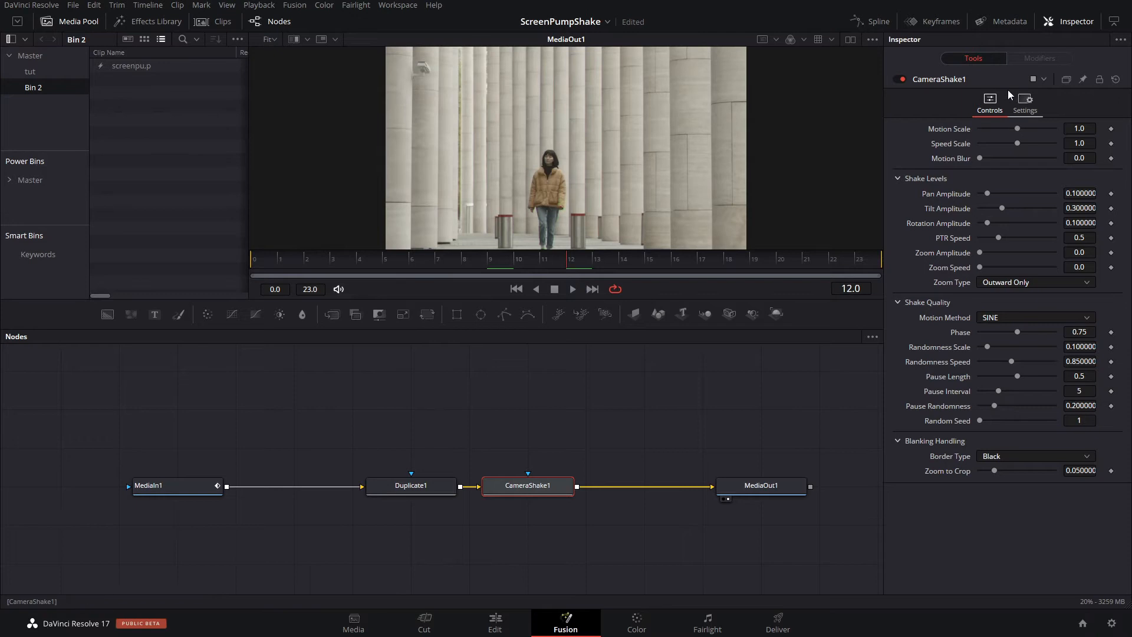
Step: Keyframe CameraShake1's Blend at 0 on frame 3, 1 on frame 12 and 0 on frame 21, and scrub through the shake
{"action": "left_click", "coordinate": [1024, 101]}
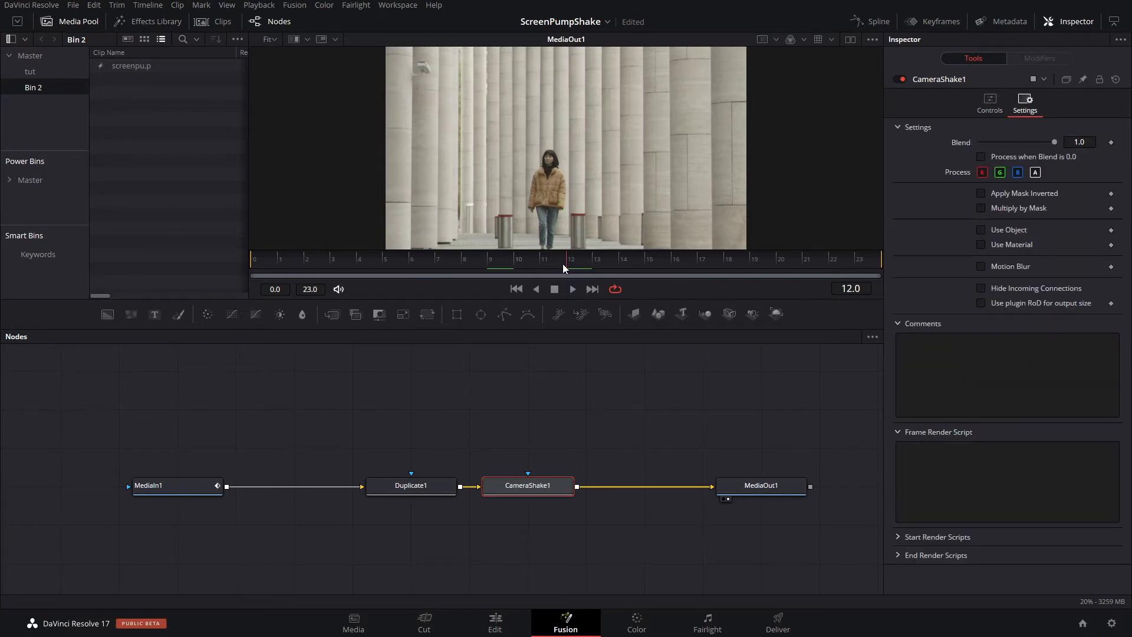
{"action": "left_click", "coordinate": [1111, 142]}
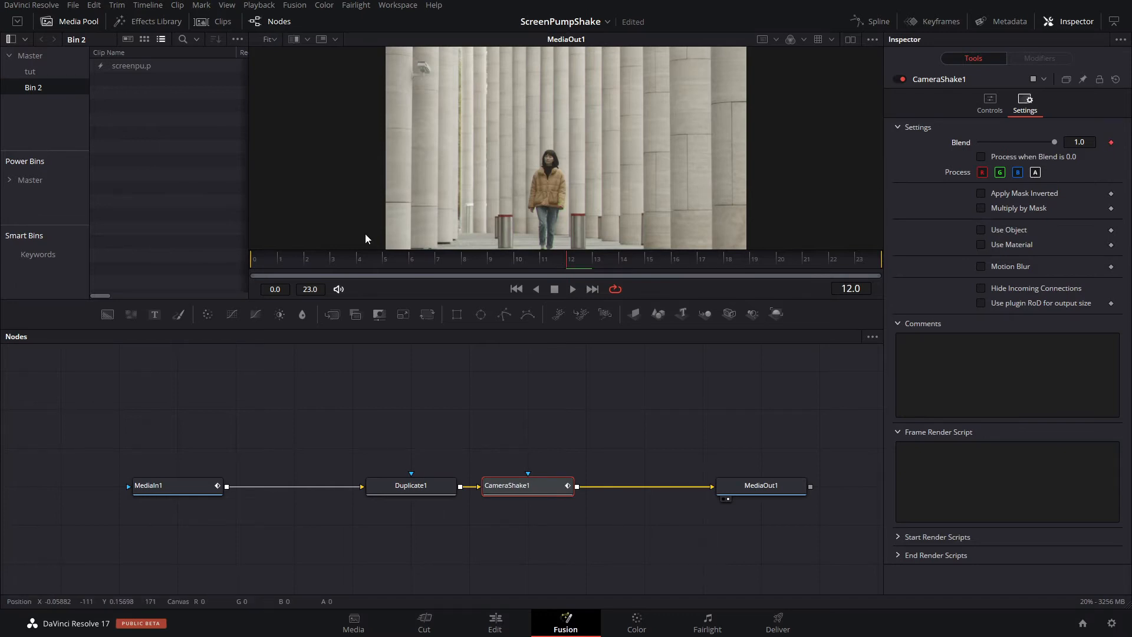
{"action": "left_click", "coordinate": [360, 263]}
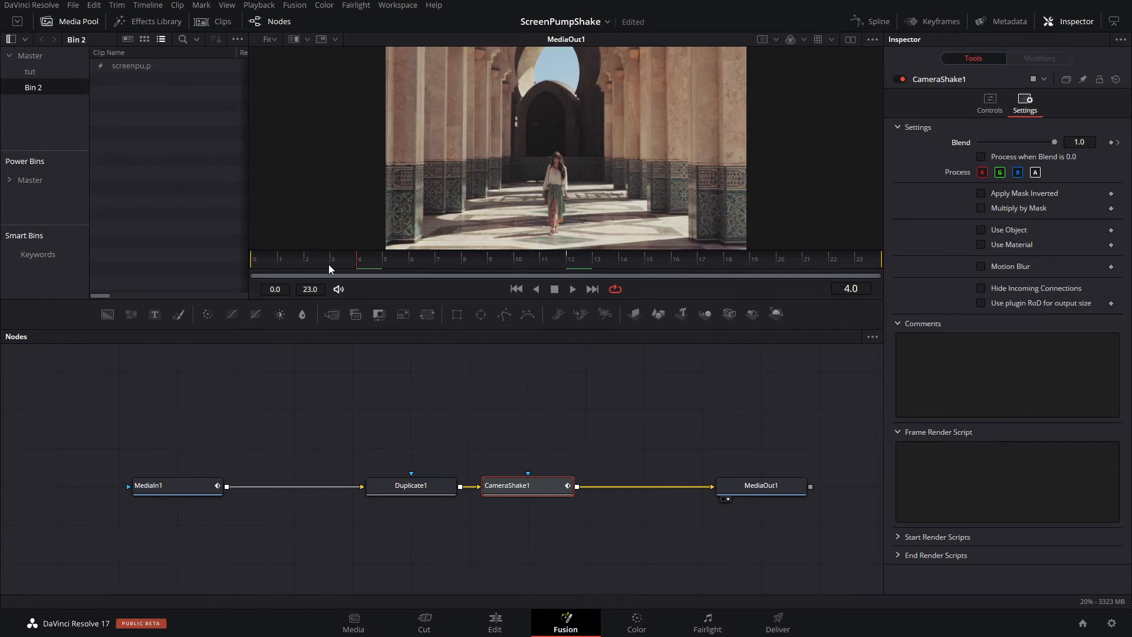
{"action": "left_click", "coordinate": [1111, 142]}
{"action": "left_click_drag", "start_coordinate": [1050, 144], "coordinate": [923, 144]}
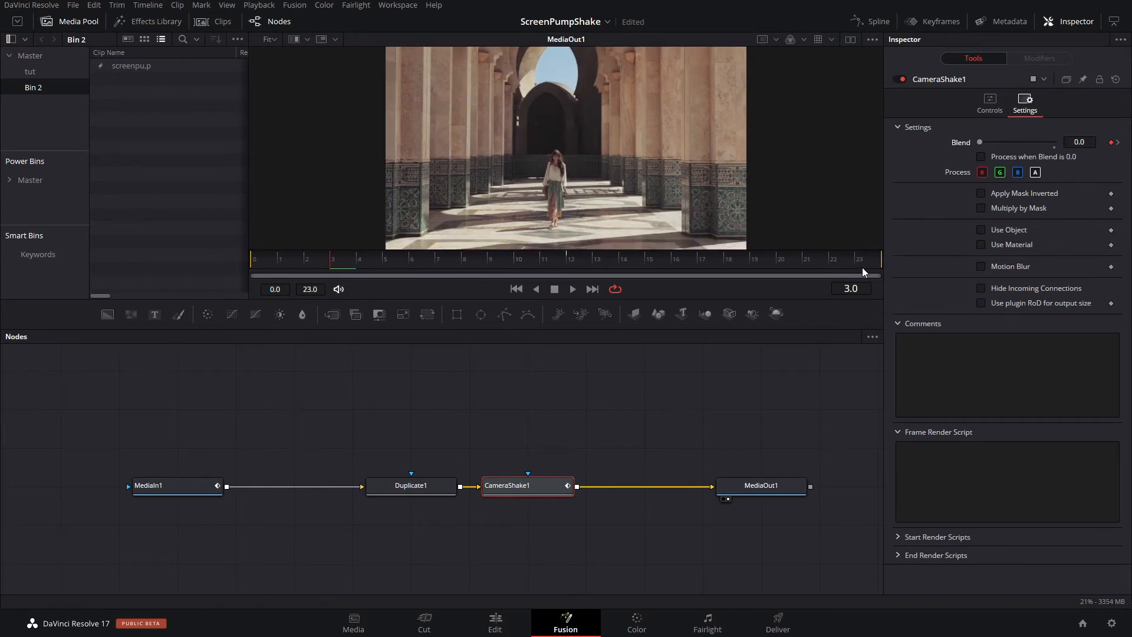
{"action": "left_click", "coordinate": [804, 259]}
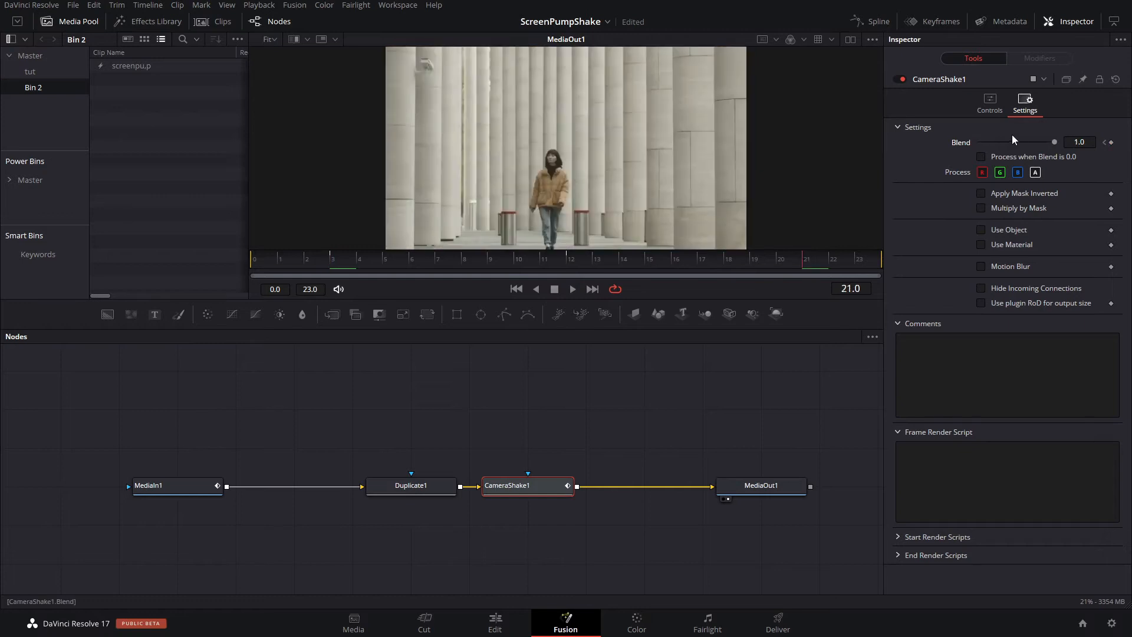
{"action": "left_click_drag", "start_coordinate": [1053, 144], "coordinate": [965, 152]}
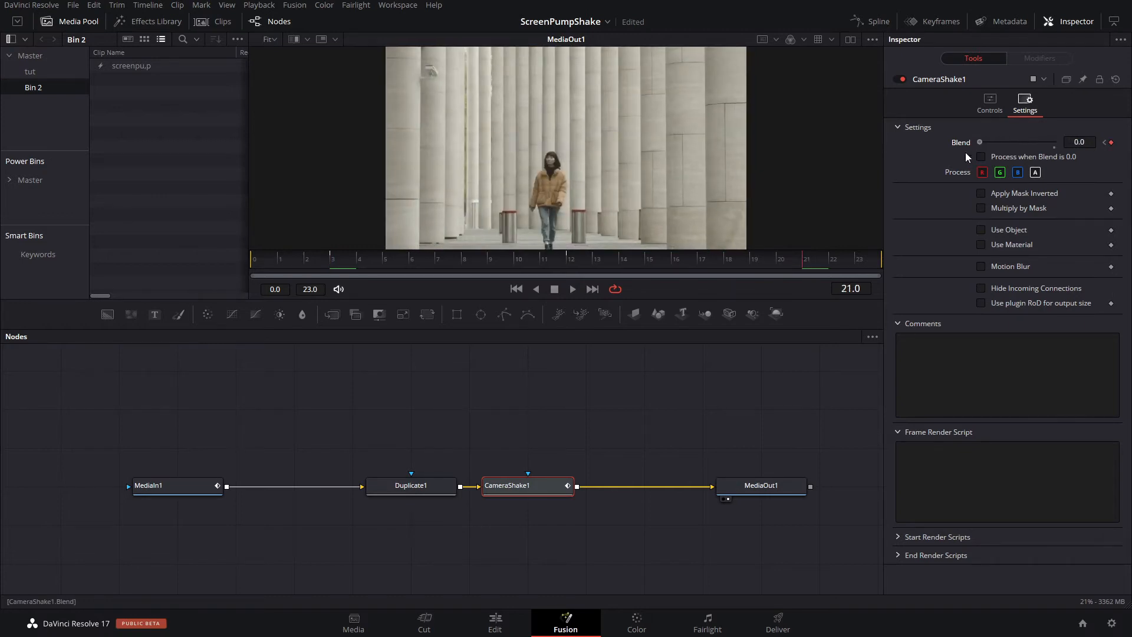
{"action": "left_click_drag", "start_coordinate": [351, 263], "coordinate": [797, 262]}
{"action": "left_click", "coordinate": [578, 257]}
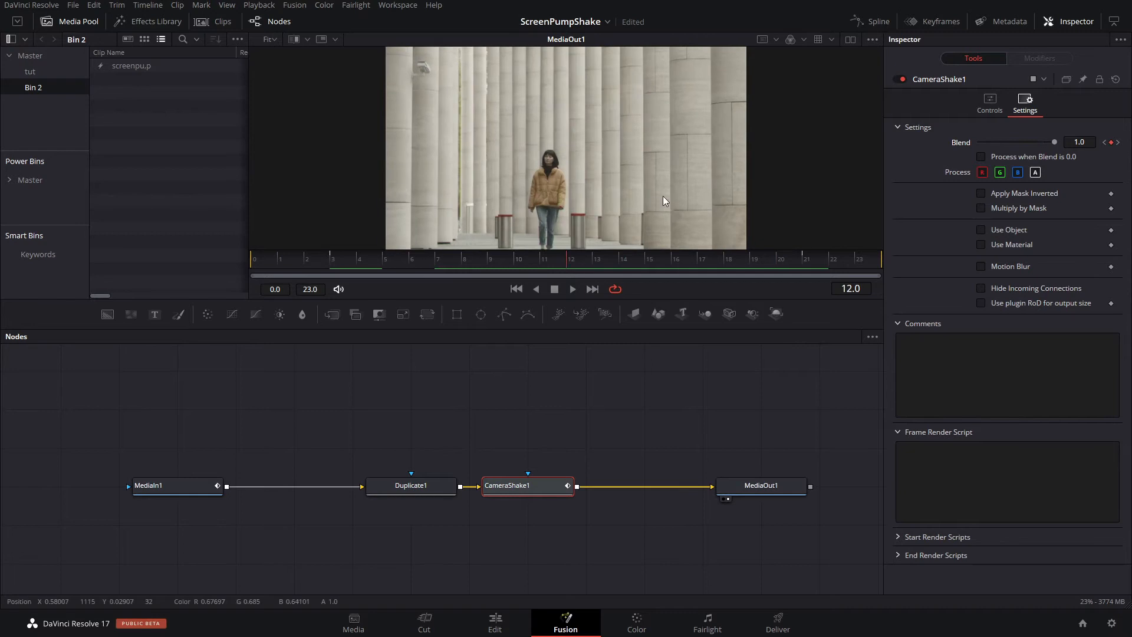
Step: Set CameraShake1's Pan Amplitude to 0.134, Rotation Amplitude to 0.126, Zoom Amplitude to 0.11 and Zoom Speed to 0.126
{"action": "scroll", "coordinate": [662, 196], "scroll_direction": "down", "scroll_amount": 2}
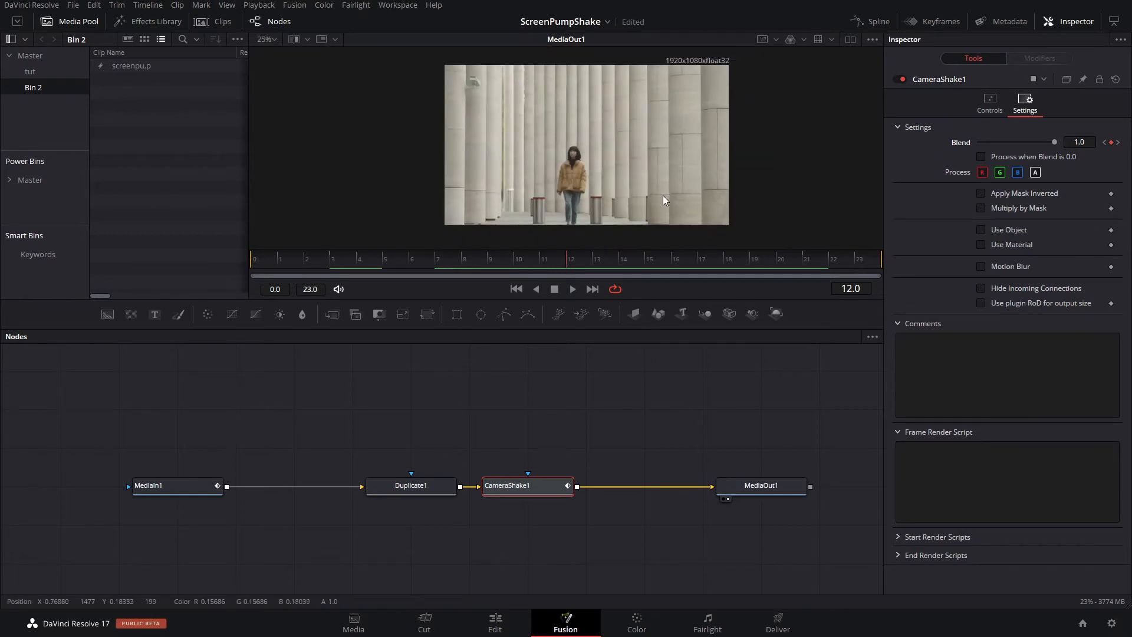
{"action": "scroll", "coordinate": [663, 196], "scroll_direction": "up", "scroll_amount": 2}
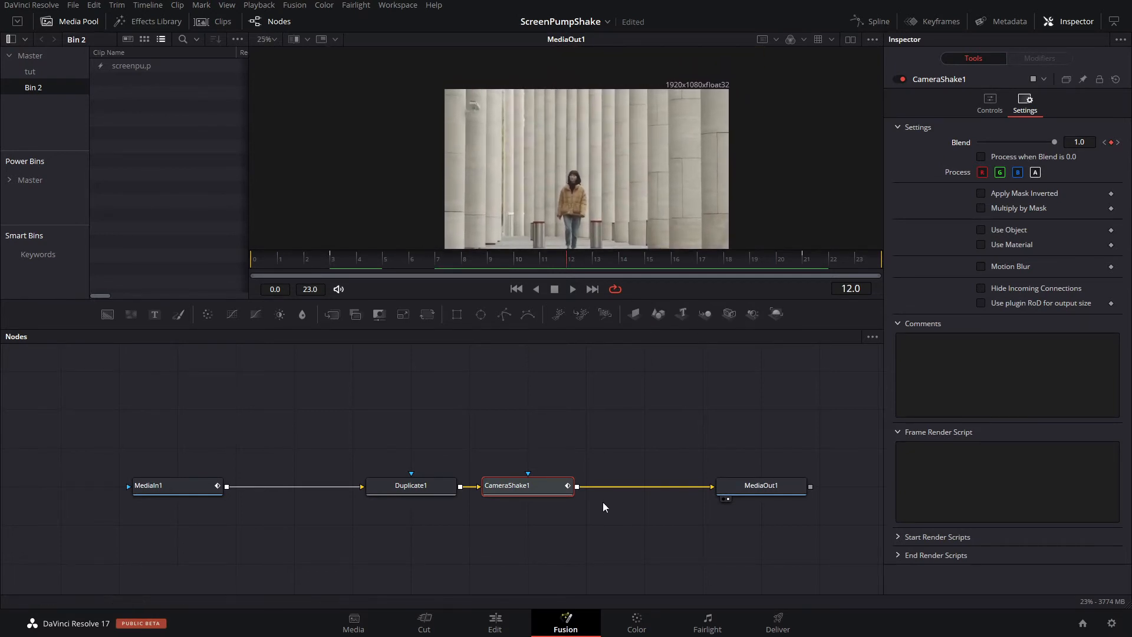
{"action": "left_click", "coordinate": [990, 103]}
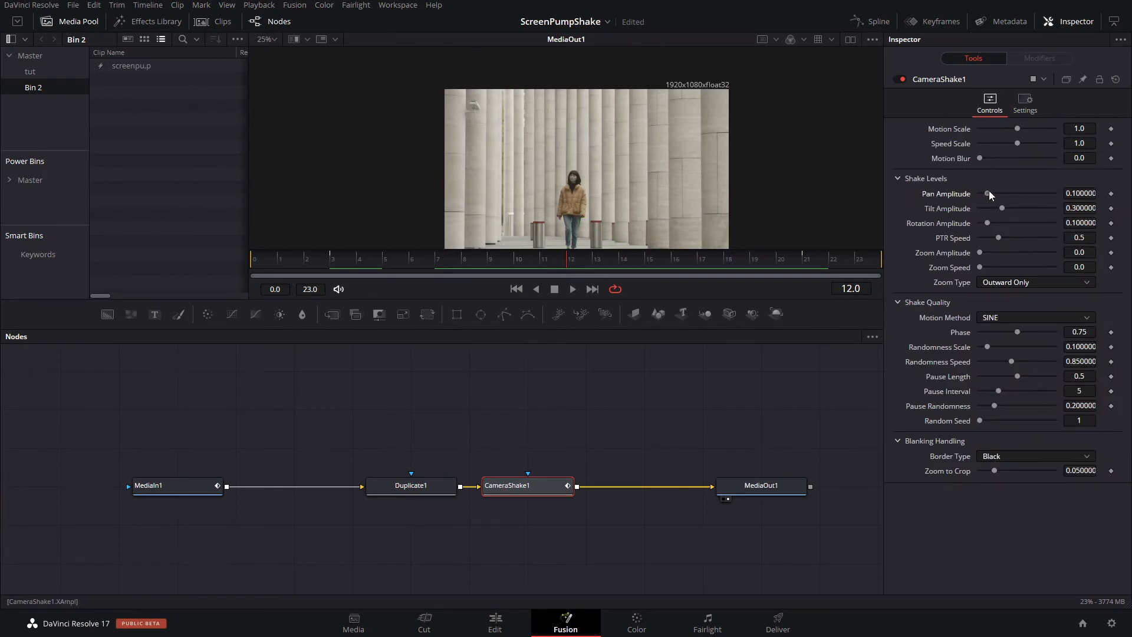
{"action": "left_click_drag", "start_coordinate": [989, 190], "coordinate": [988, 225]}
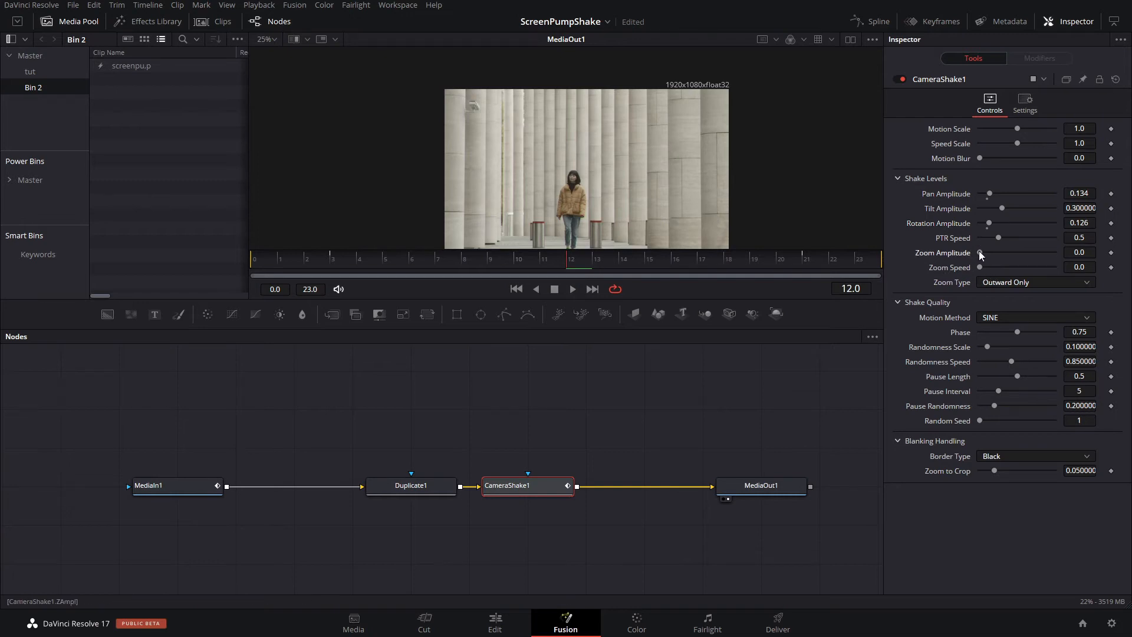
{"action": "left_click_drag", "start_coordinate": [979, 252], "coordinate": [986, 253]}
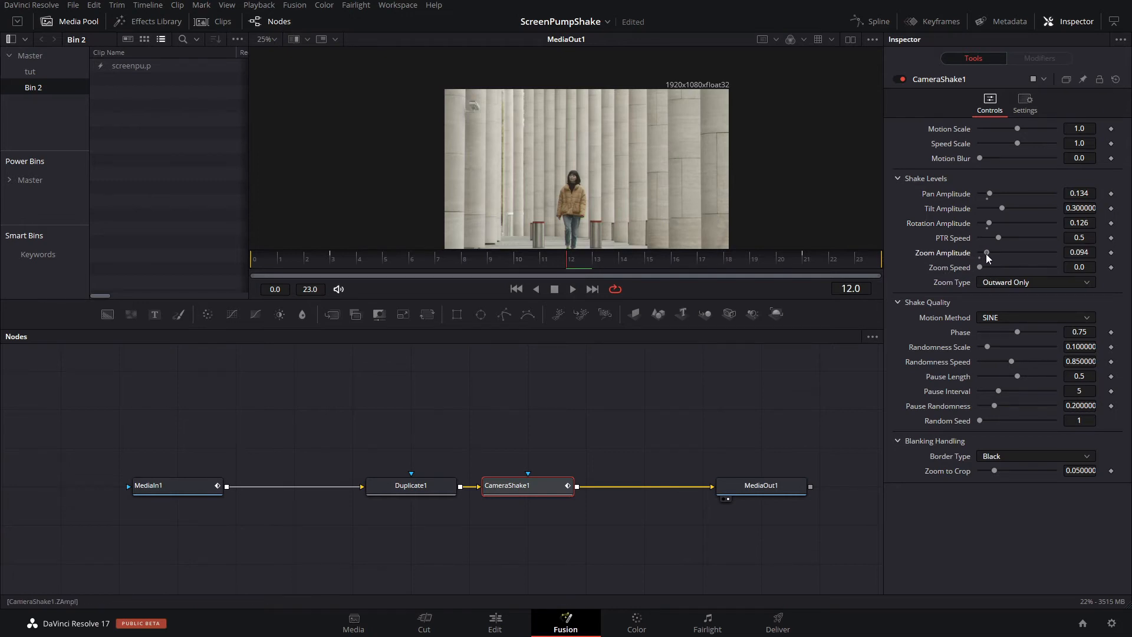
{"action": "left_click", "coordinate": [354, 261]}
{"action": "left_click_drag", "start_coordinate": [430, 261], "coordinate": [546, 264]}
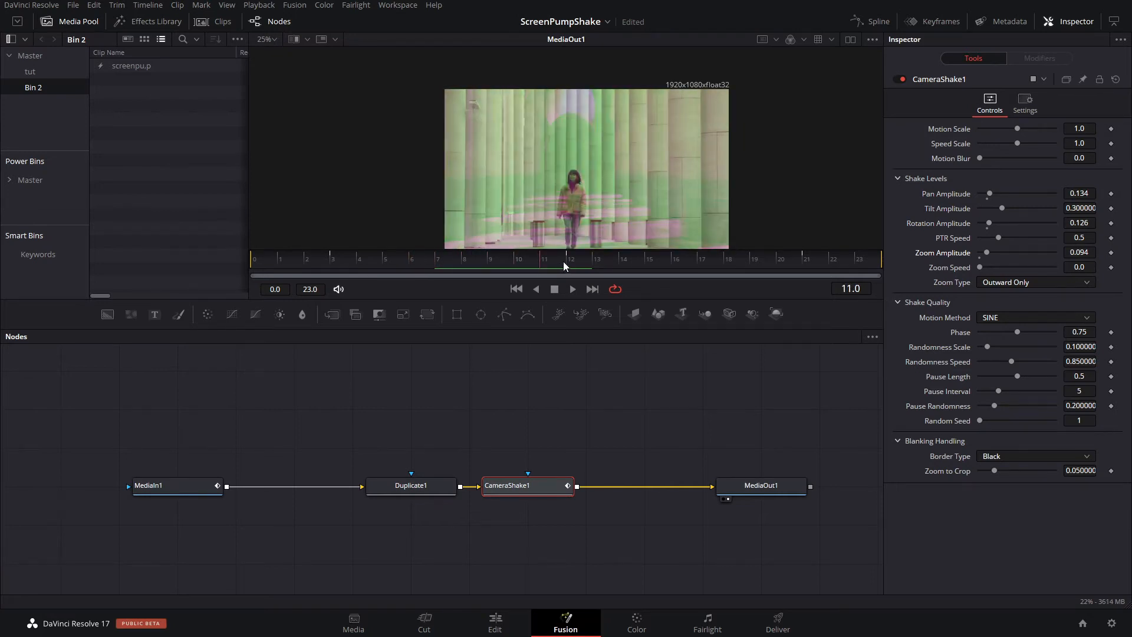
{"action": "left_click_drag", "start_coordinate": [991, 252], "coordinate": [986, 267]}
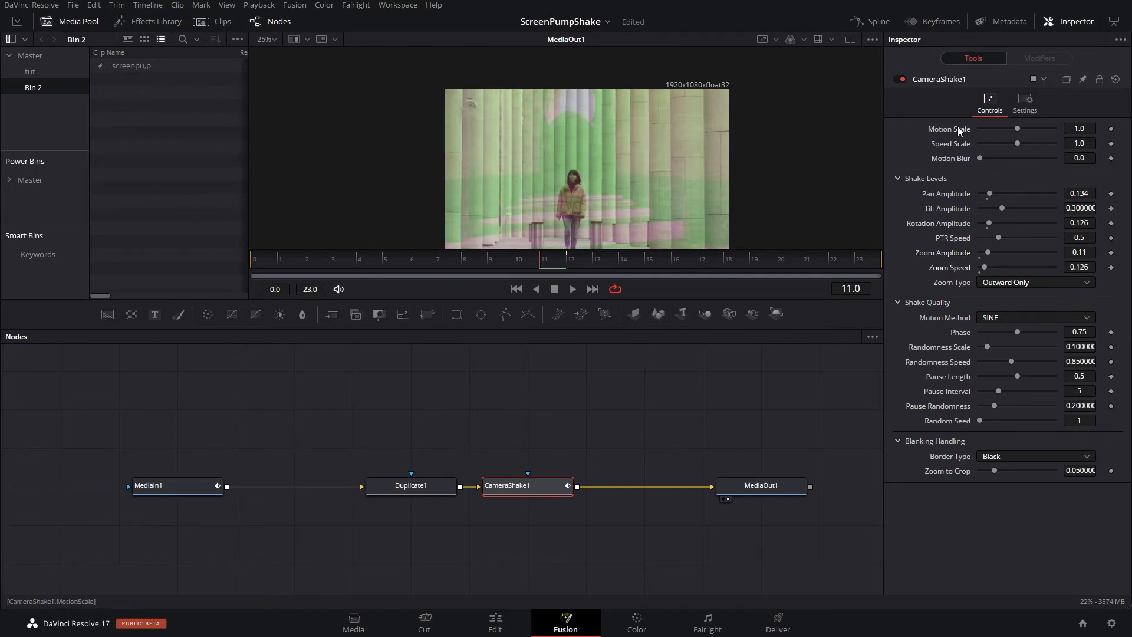
Step: Set CameraShake1's Motion Blur to 0.094, Pause Length to 0.3, Pause Interval to 7, Pause Randomness to 0.3 and Random Seed to 3
{"action": "left_click_drag", "start_coordinate": [978, 159], "coordinate": [985, 160]}
{"action": "left_click", "coordinate": [996, 379]}
{"action": "left_click", "coordinate": [990, 377]}
{"action": "left_click", "coordinate": [1016, 391]}
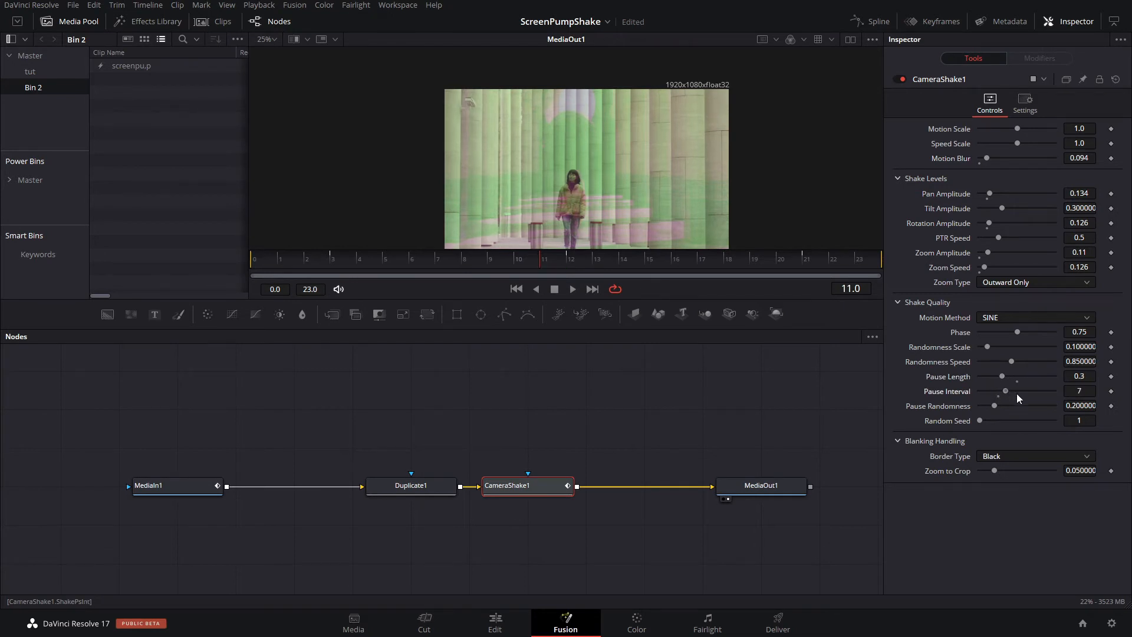
{"action": "left_click", "coordinate": [1009, 407]}
{"action": "left_click", "coordinate": [996, 420]}
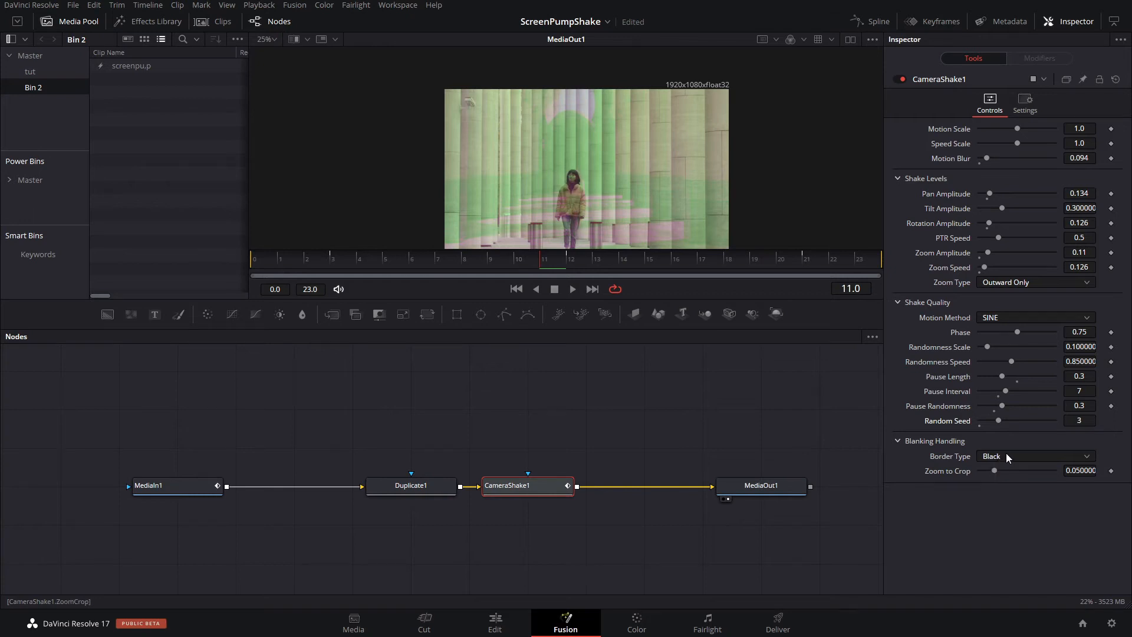
{"action": "key", "text": "Right"}
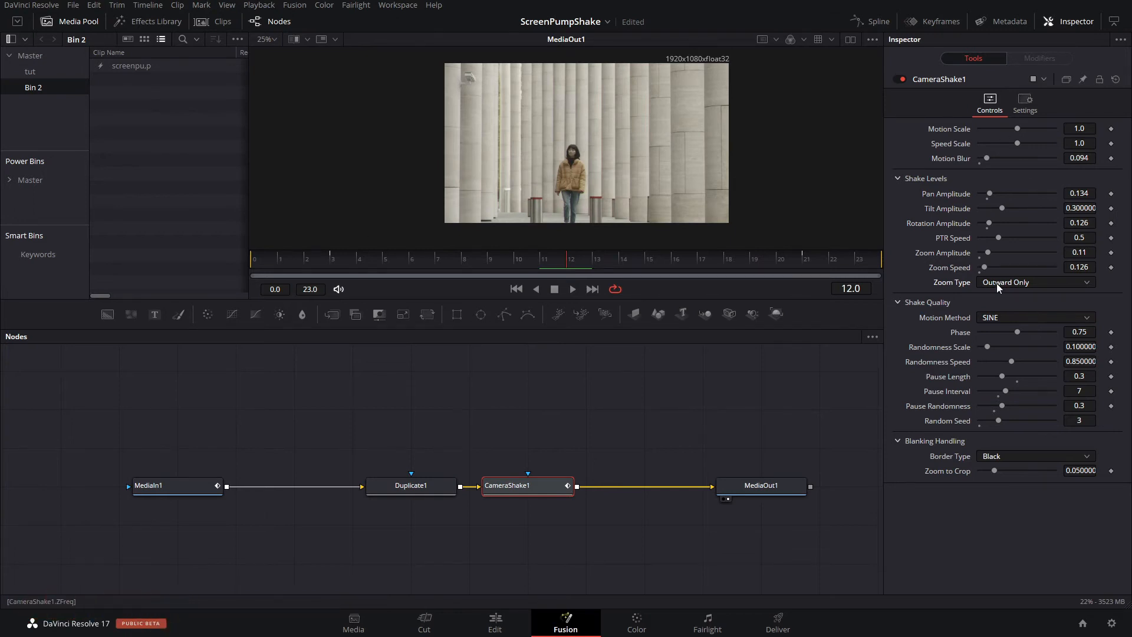
Step: Display CameraShake1's Blend curve in the Spline editor, smooth all its keyframes and show the ease values
{"action": "left_click", "coordinate": [888, 21]}
{"action": "left_click", "coordinate": [476, 370]}
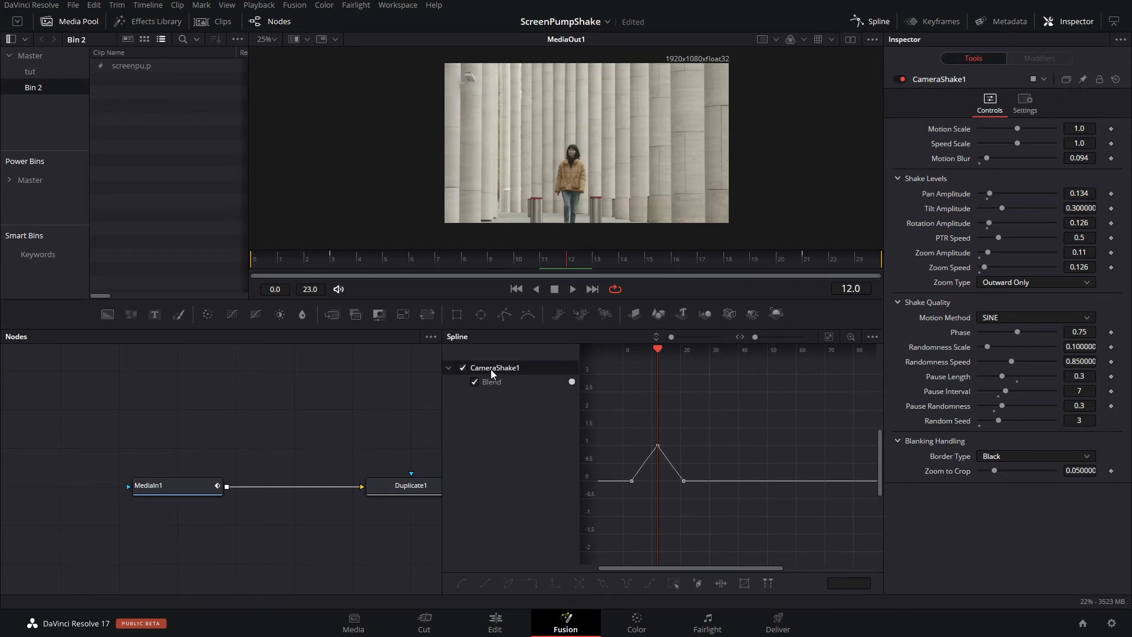
{"action": "left_click_drag", "start_coordinate": [624, 407], "coordinate": [721, 508]}
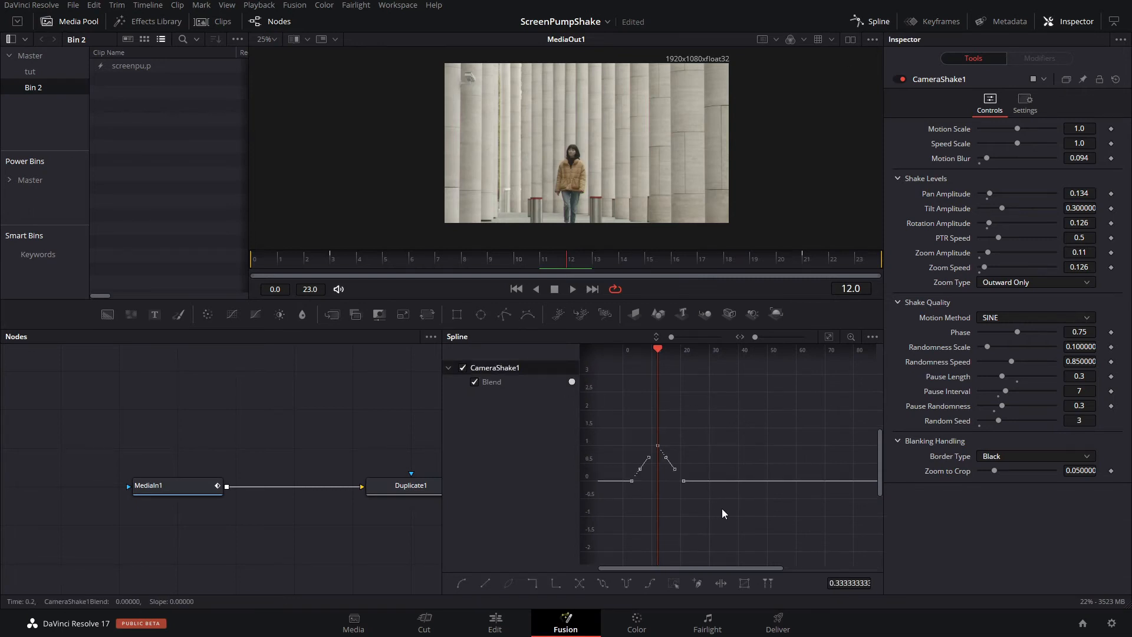
{"action": "key", "text": "shift+s"}
{"action": "key", "text": "t"}
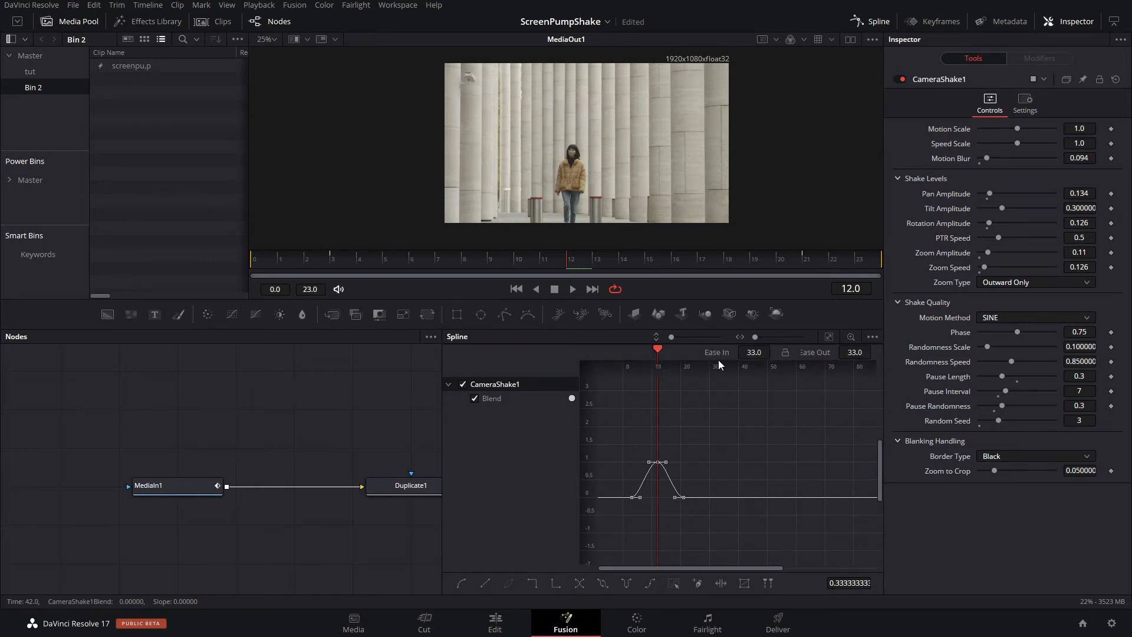
Step: Extend the Blend curve's Ease In to 74.1 and Ease Out to 72.4, and pull both peak handles down into a sharp spike
{"action": "left_click_drag", "start_coordinate": [757, 352], "coordinate": [770, 350]}
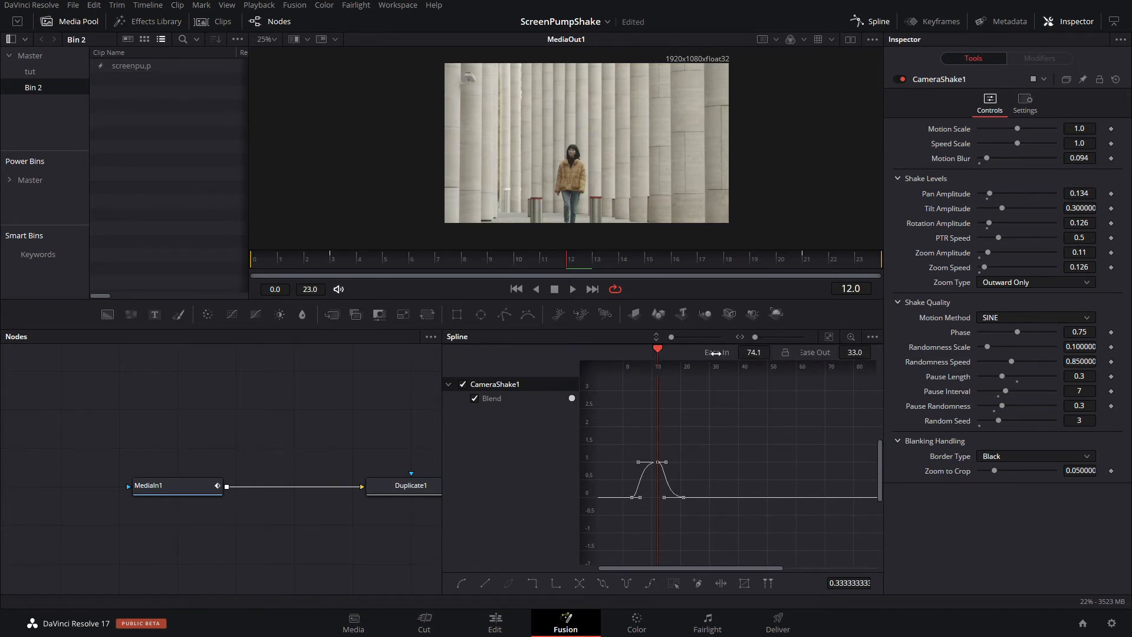
{"action": "left_click_drag", "start_coordinate": [855, 352], "coordinate": [866, 350]}
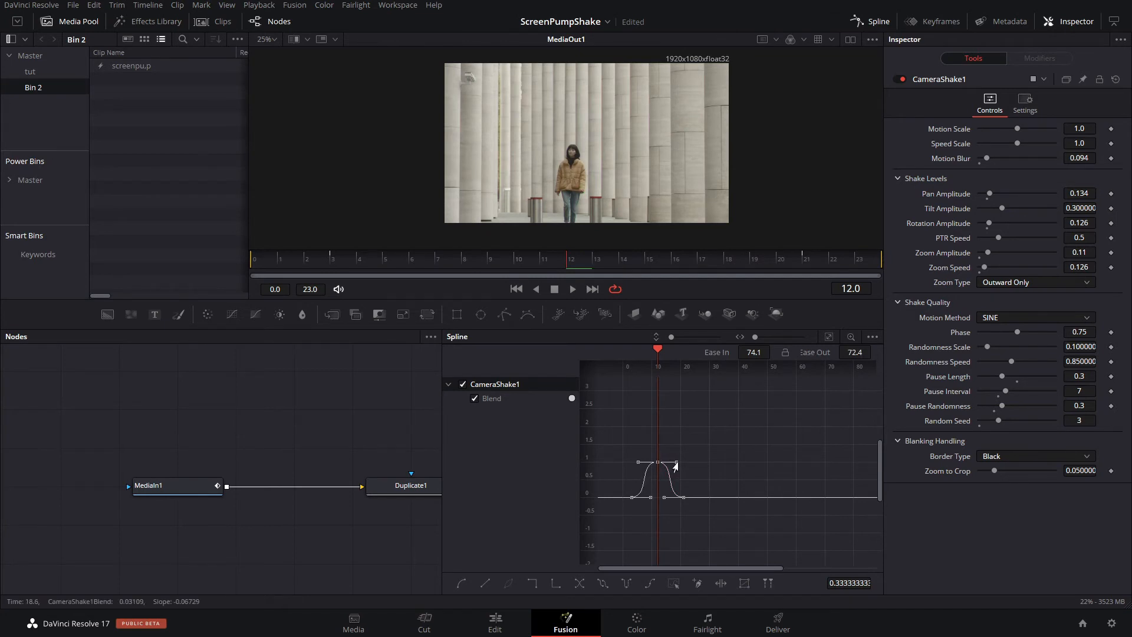
{"action": "left_click_drag", "start_coordinate": [676, 466], "coordinate": [663, 484]}
{"action": "left_click_drag", "start_coordinate": [635, 457], "coordinate": [650, 477]}
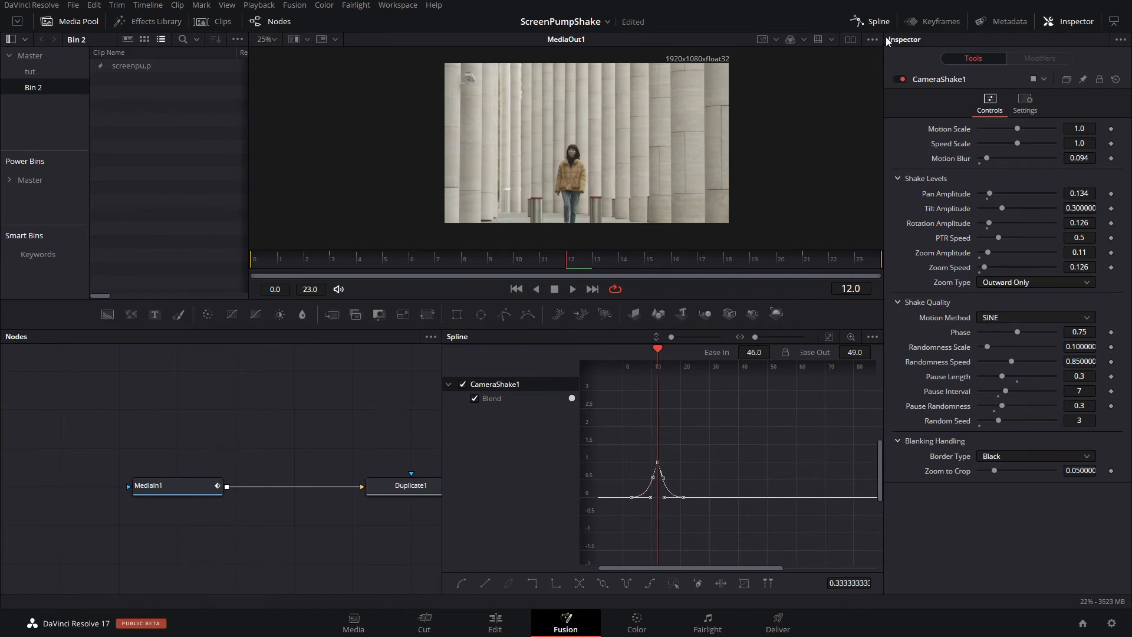
Step: Enable Motion Blur for CameraShake1 with Quality 4 and Shutter Angle 80, and close the Spline editor
{"action": "left_click", "coordinate": [1026, 102]}
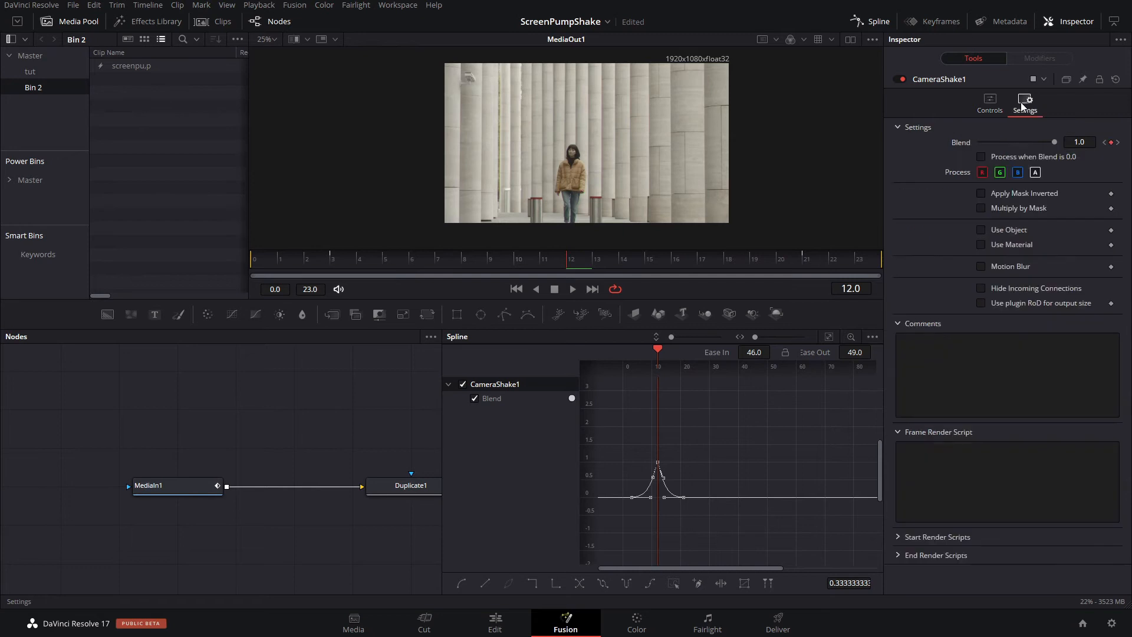
{"action": "left_click", "coordinate": [982, 266]}
{"action": "left_click", "coordinate": [993, 296]}
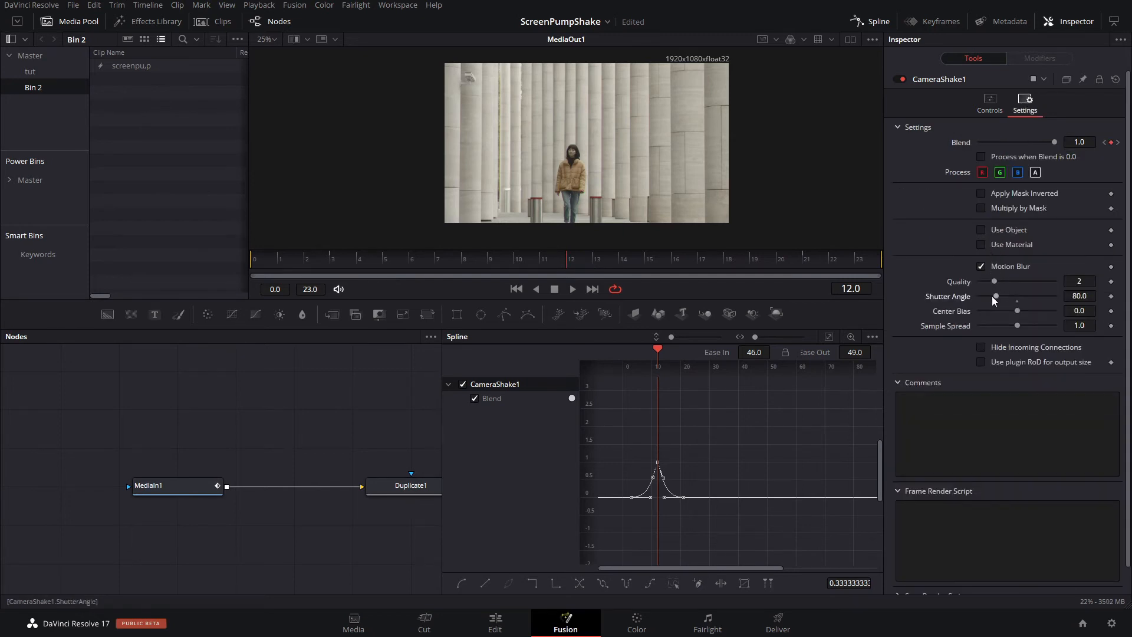
{"action": "left_click", "coordinate": [1004, 284]}
{"action": "left_click", "coordinate": [879, 20]}
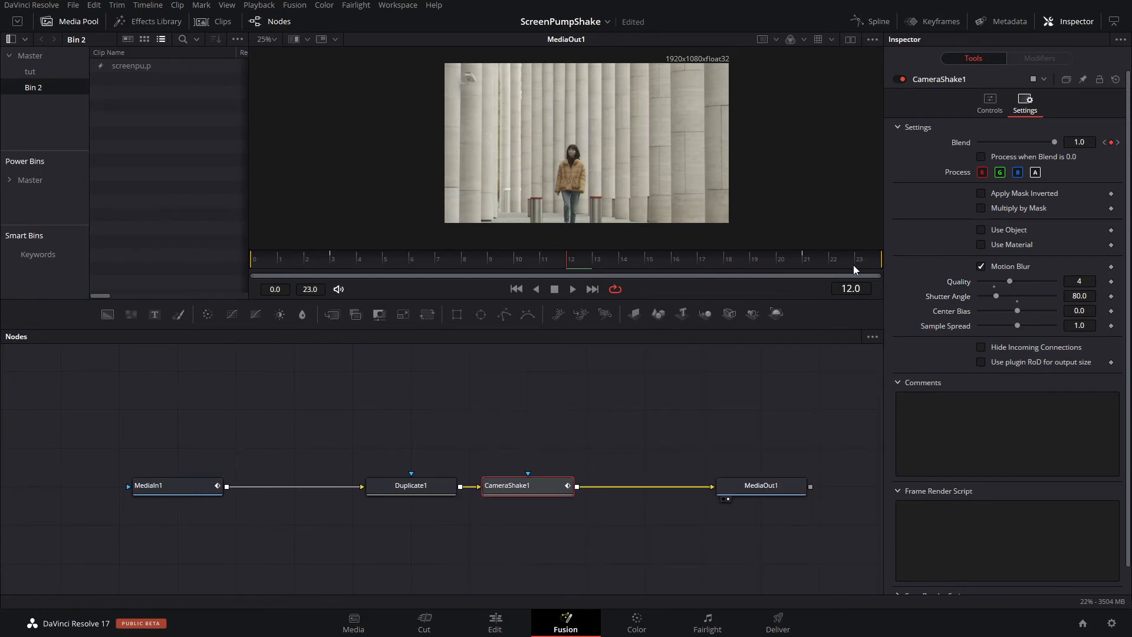
Step: Play the shake transition from frame 3 to check its motion
{"action": "left_click", "coordinate": [323, 260]}
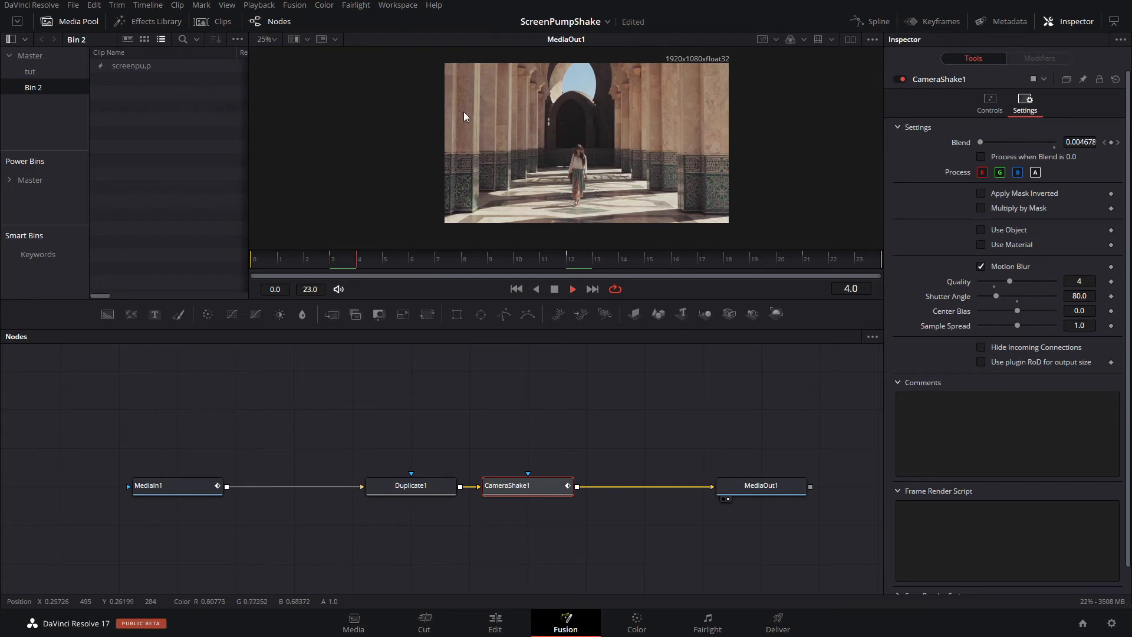
{"action": "left_click", "coordinate": [329, 263]}
{"action": "key", "text": "space"}
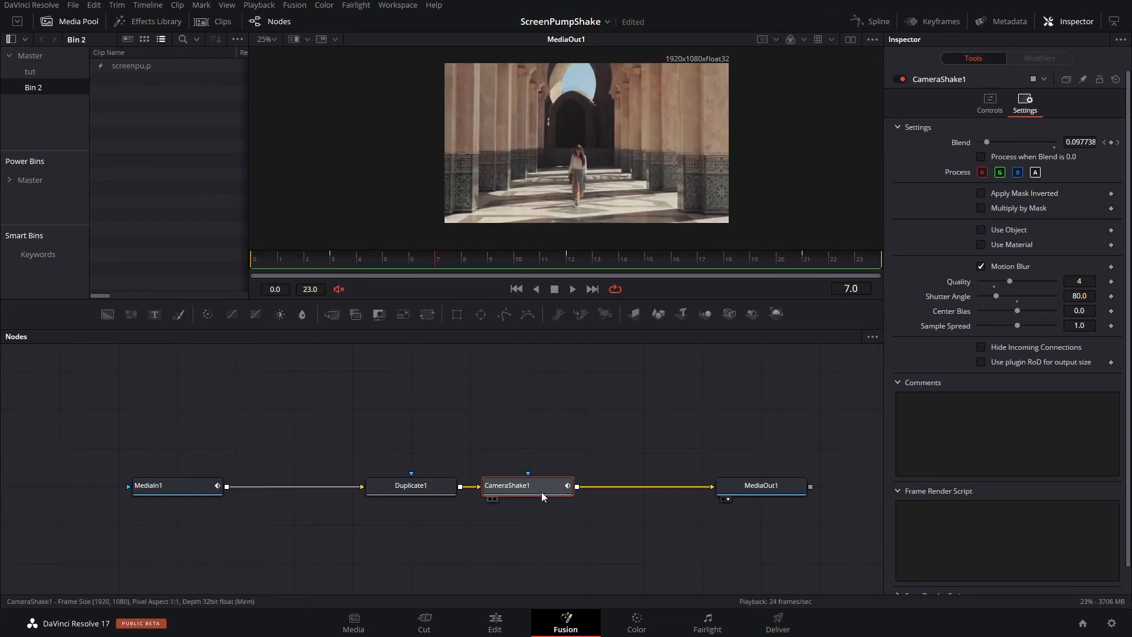
Step: Spread the peak handles of CameraShake1's Blend curve outward to Ease In 61.0 and Ease Out 64.0, and close the Spline editor
{"action": "left_click", "coordinate": [871, 21]}
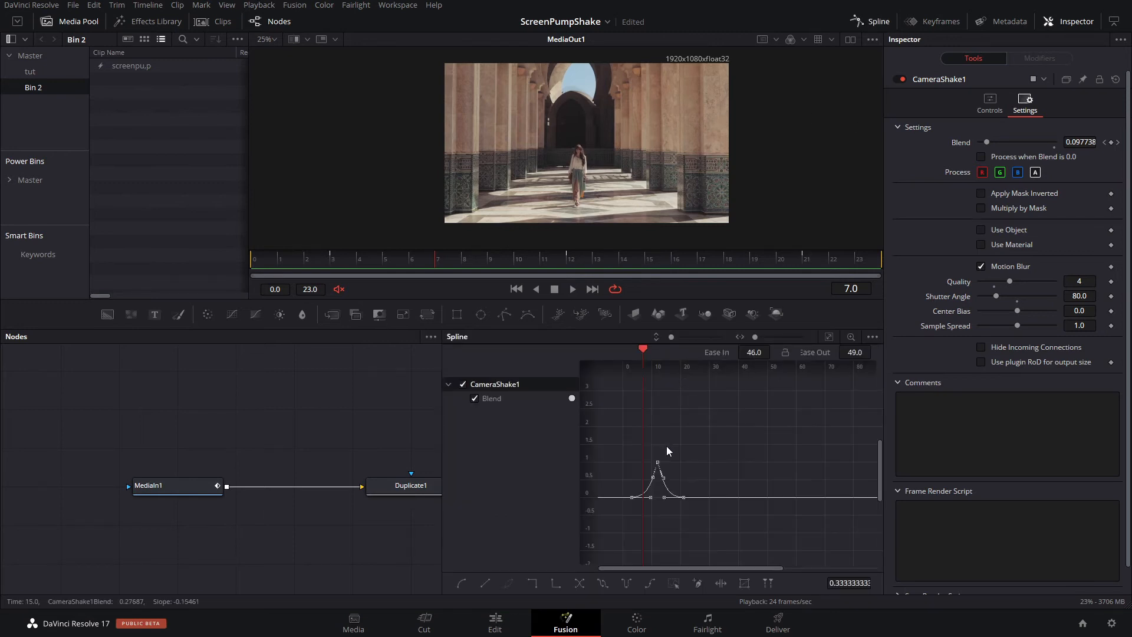
{"action": "left_click_drag", "start_coordinate": [653, 478], "coordinate": [670, 482]}
{"action": "left_click", "coordinate": [662, 478]}
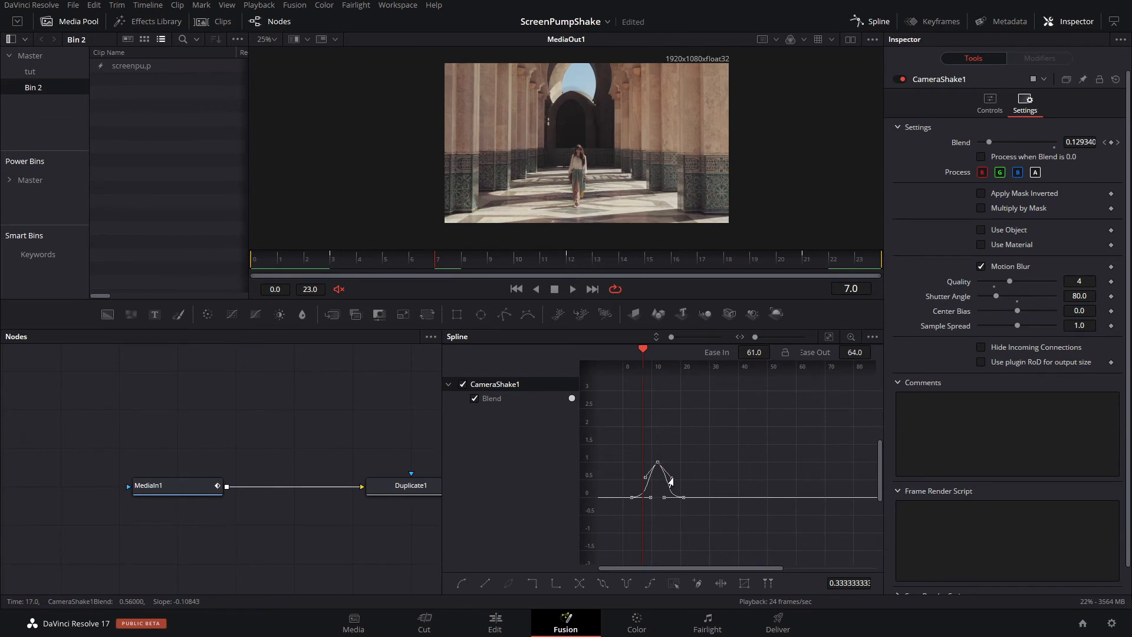
{"action": "left_click", "coordinate": [879, 25]}
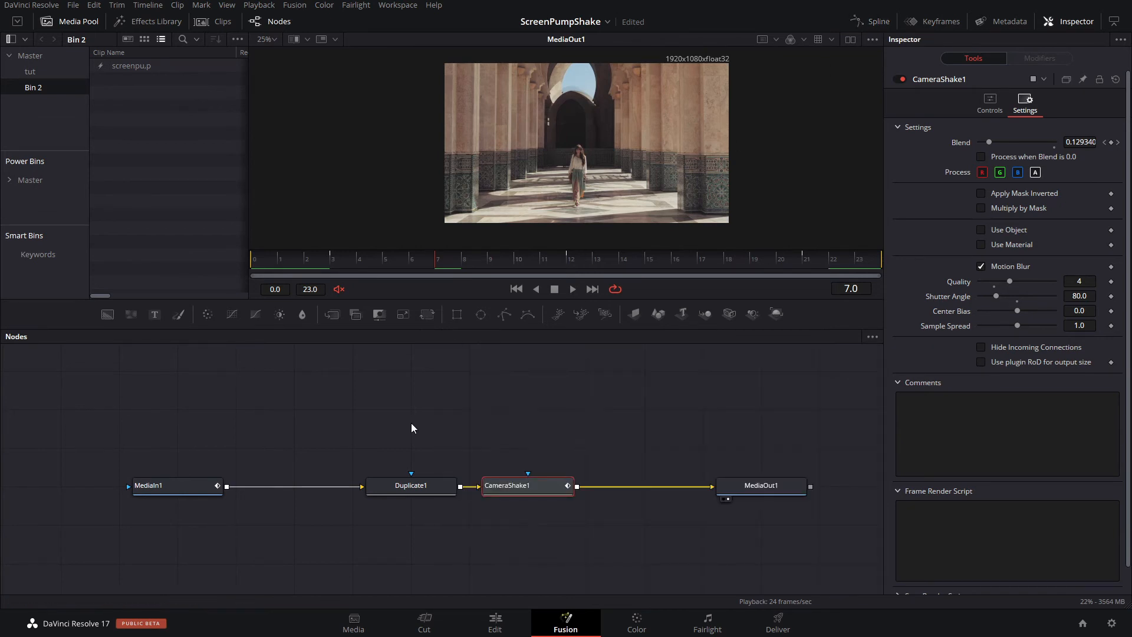
Step: Try a jitter Center X of 0.04 on Duplicate1 at frame 12
{"action": "left_click", "coordinate": [425, 487]}
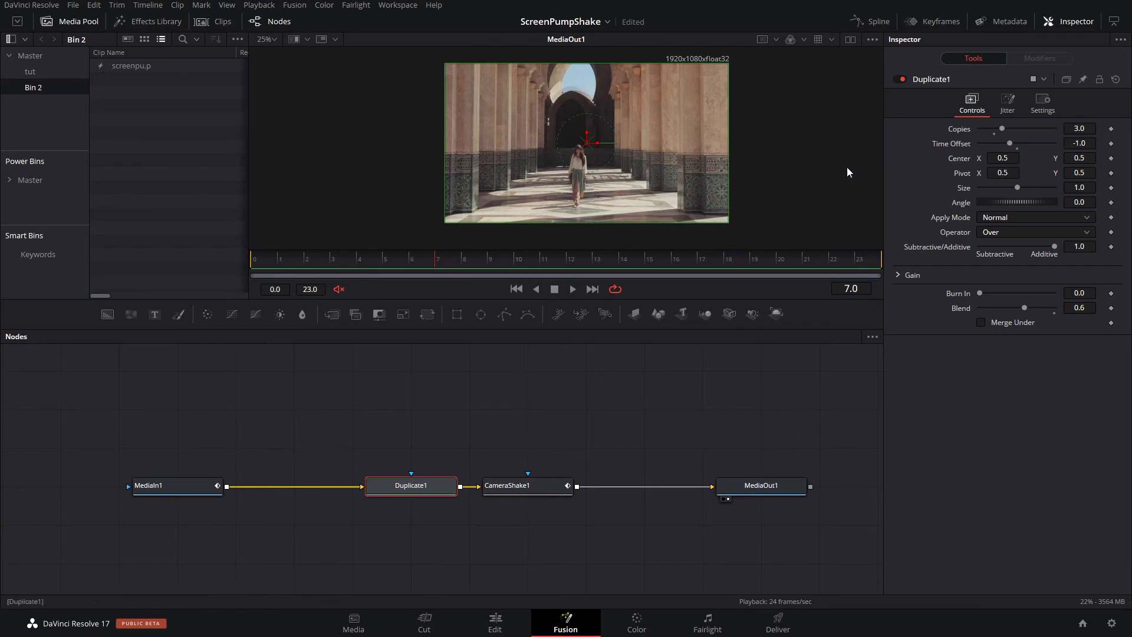
{"action": "scroll", "coordinate": [702, 187], "scroll_direction": "up", "scroll_amount": 1}
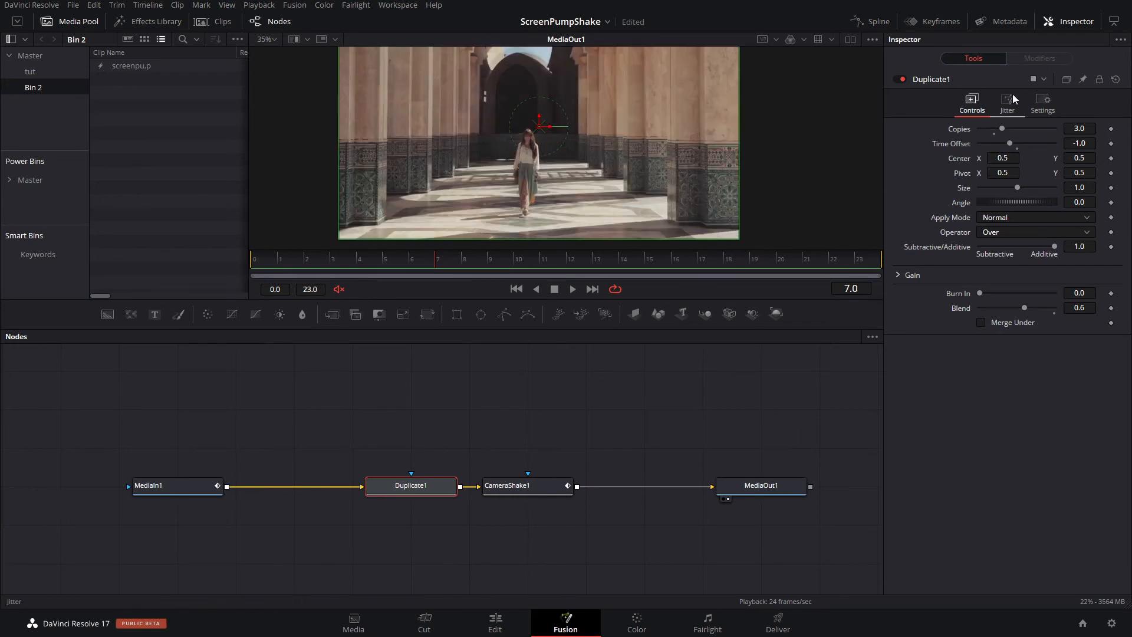
{"action": "left_click", "coordinate": [1007, 100]}
{"action": "left_click", "coordinate": [543, 259]}
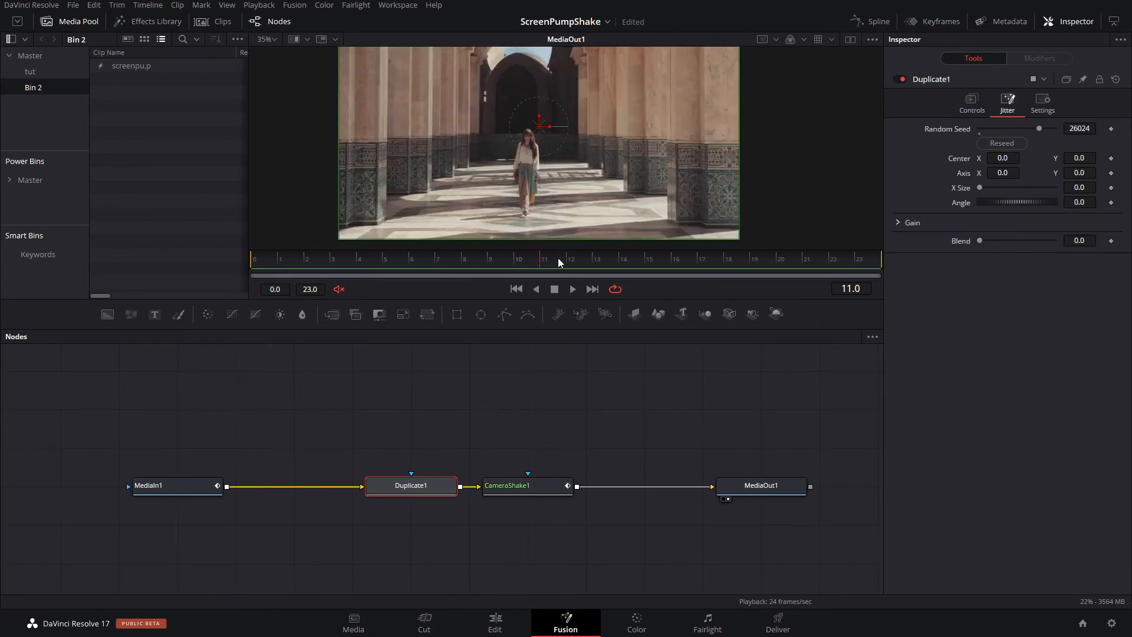
{"action": "left_click", "coordinate": [565, 262]}
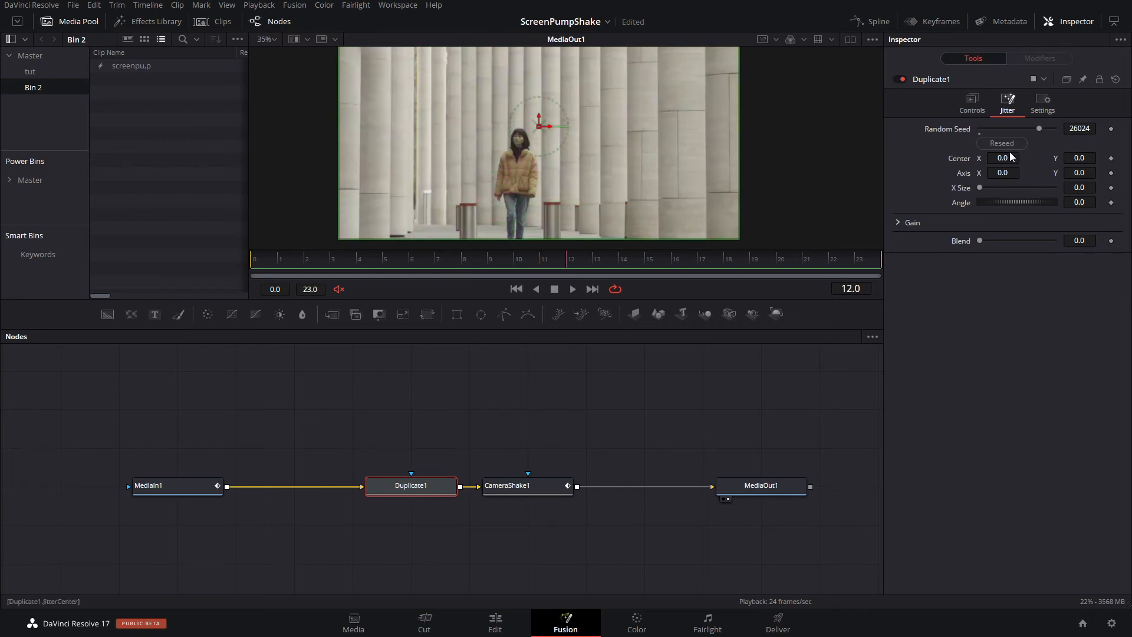
{"action": "left_click_drag", "start_coordinate": [1002, 159], "coordinate": [1026, 160]}
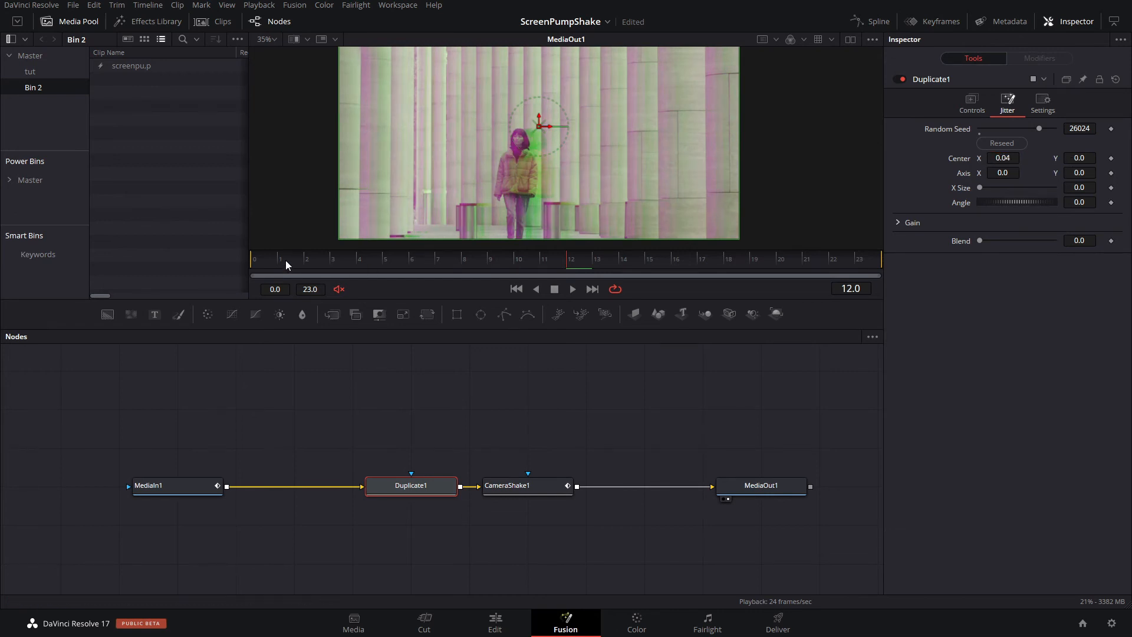
Step: Set Duplicate1's jitter Center X to 0 at frame 3, keyframe it there, and move to frame 12
{"action": "left_click", "coordinate": [330, 261]}
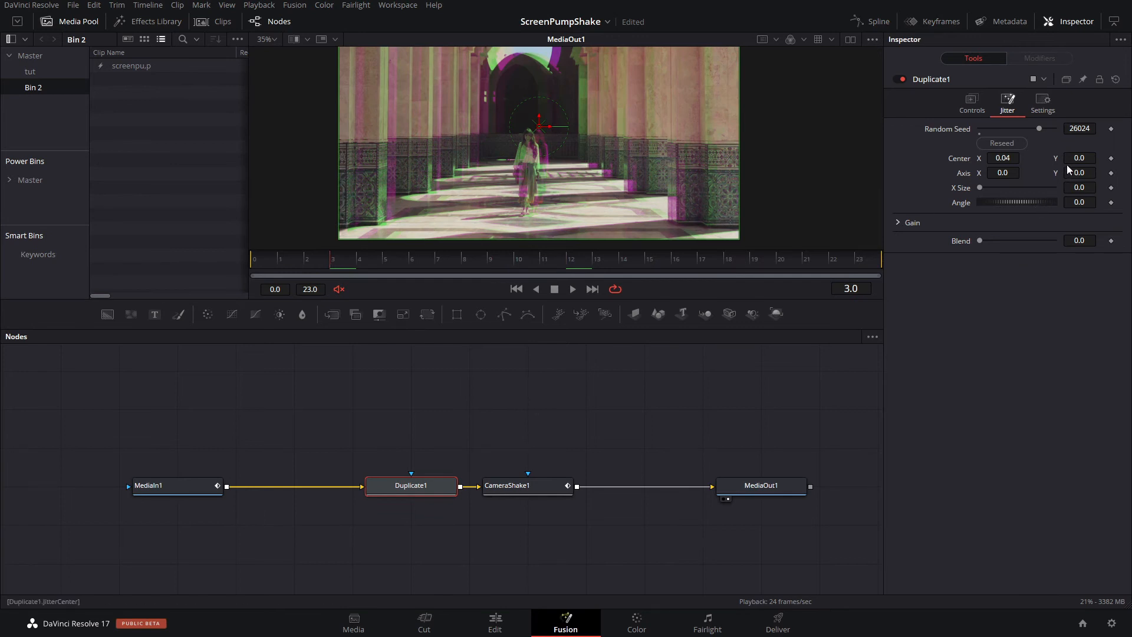
{"action": "left_click", "coordinate": [1001, 158]}
{"action": "type", "text": "0"}
{"action": "key", "text": "Return"}
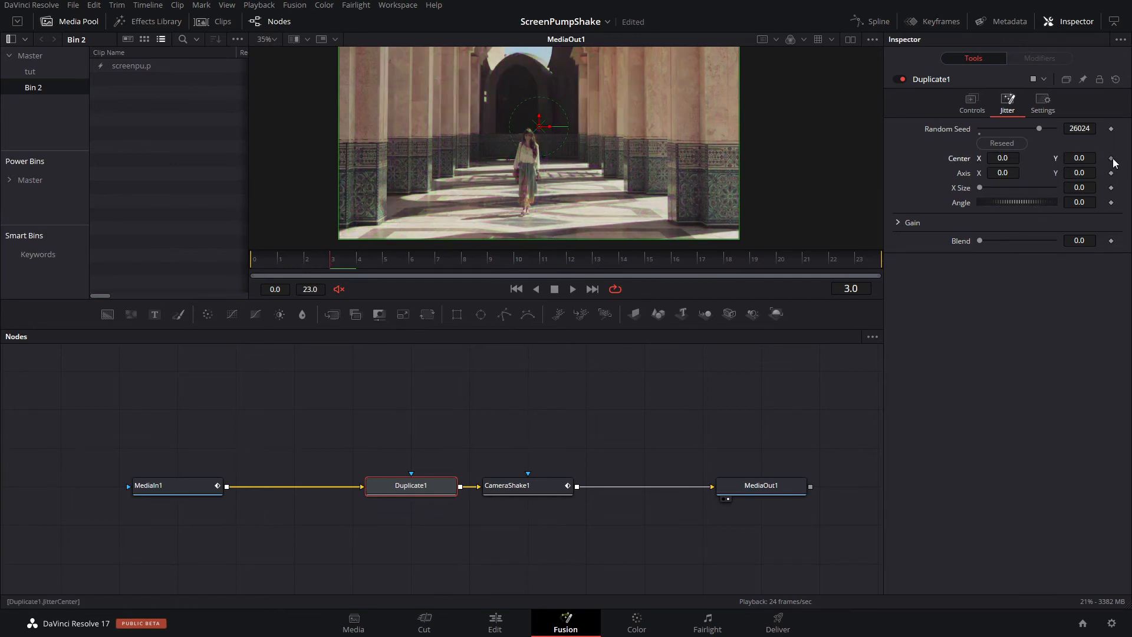
{"action": "left_click", "coordinate": [1112, 159]}
{"action": "left_click", "coordinate": [570, 264]}
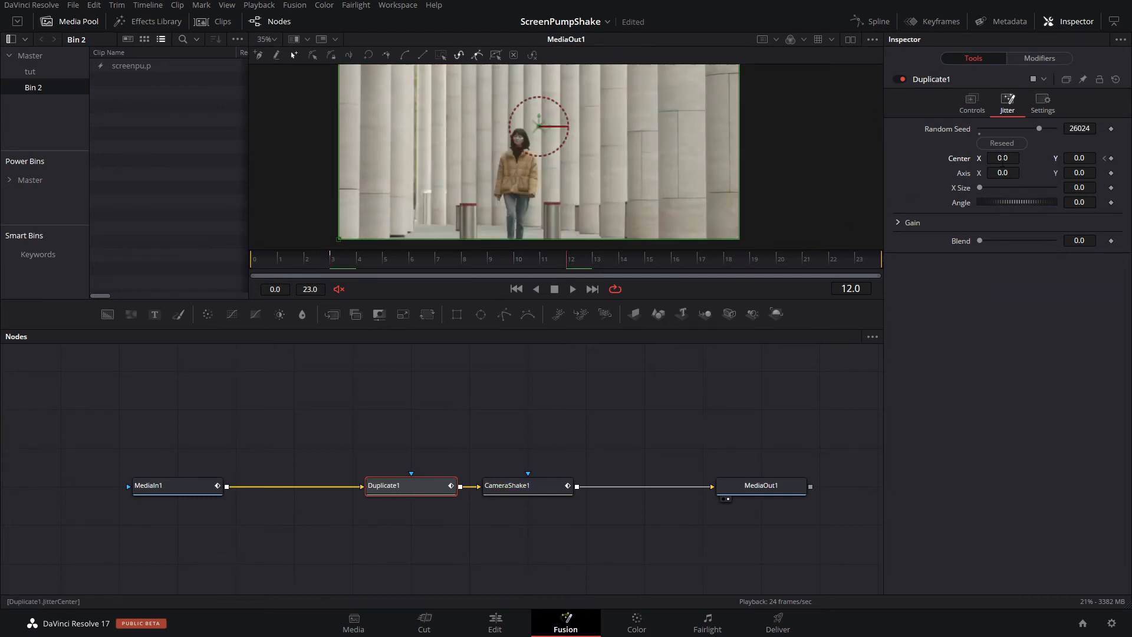
{"action": "left_click", "coordinate": [1005, 173]}
{"action": "type", "text": "049"}
{"action": "key", "text": "Return"}
{"action": "key", "text": "ctrl+z"}
Step: Set Duplicate1's jitter Center X to -0.035 at frame 12 and to 0 at frame 21
{"action": "left_click_drag", "start_coordinate": [1002, 158], "coordinate": [982, 158]}
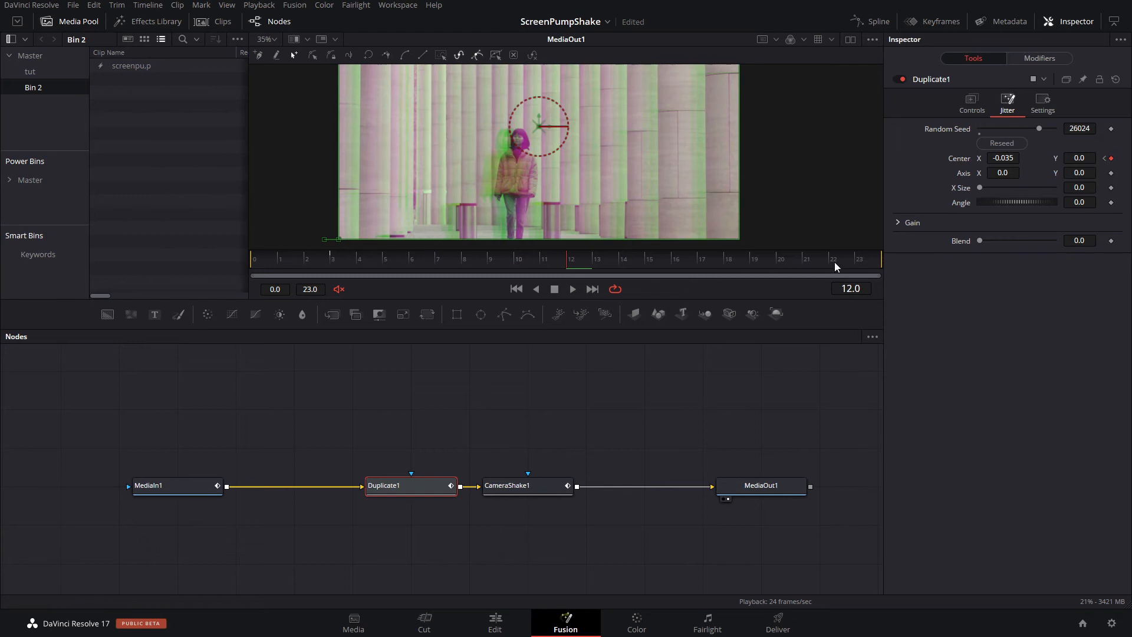
{"action": "left_click", "coordinate": [802, 260]}
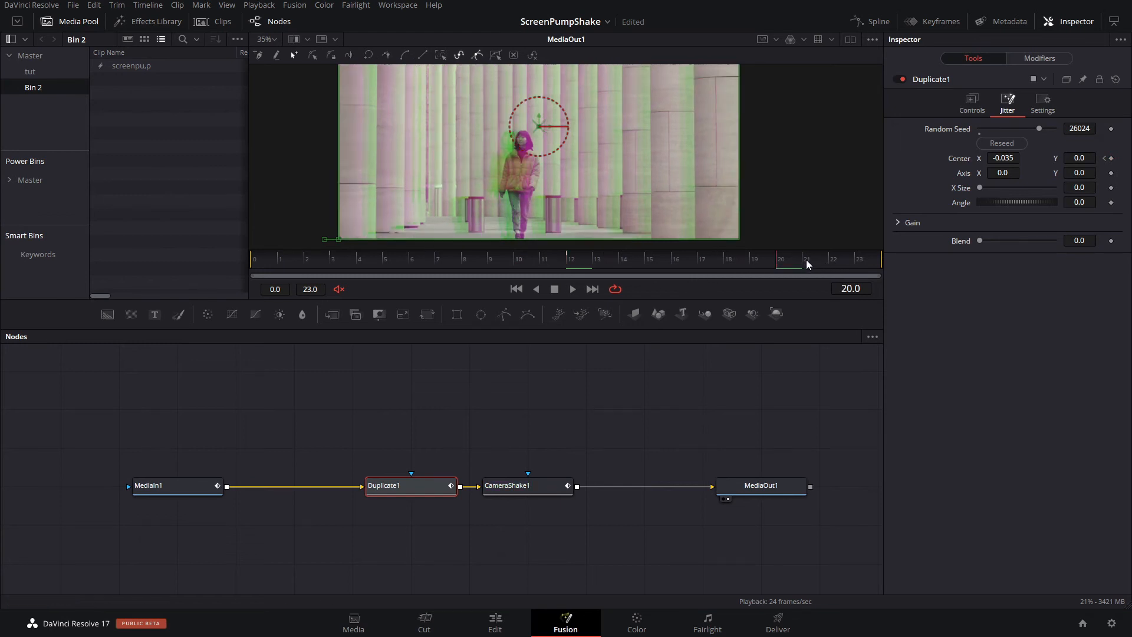
{"action": "left_click", "coordinate": [1000, 154]}
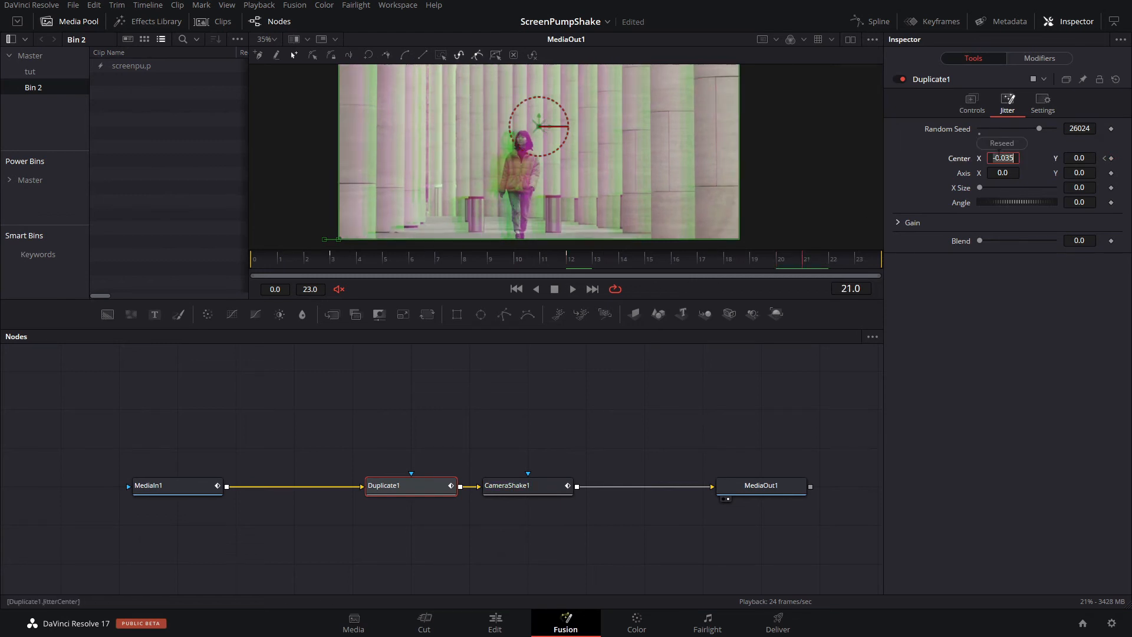
{"action": "type", "text": "0"}
{"action": "key", "text": "Tab"}
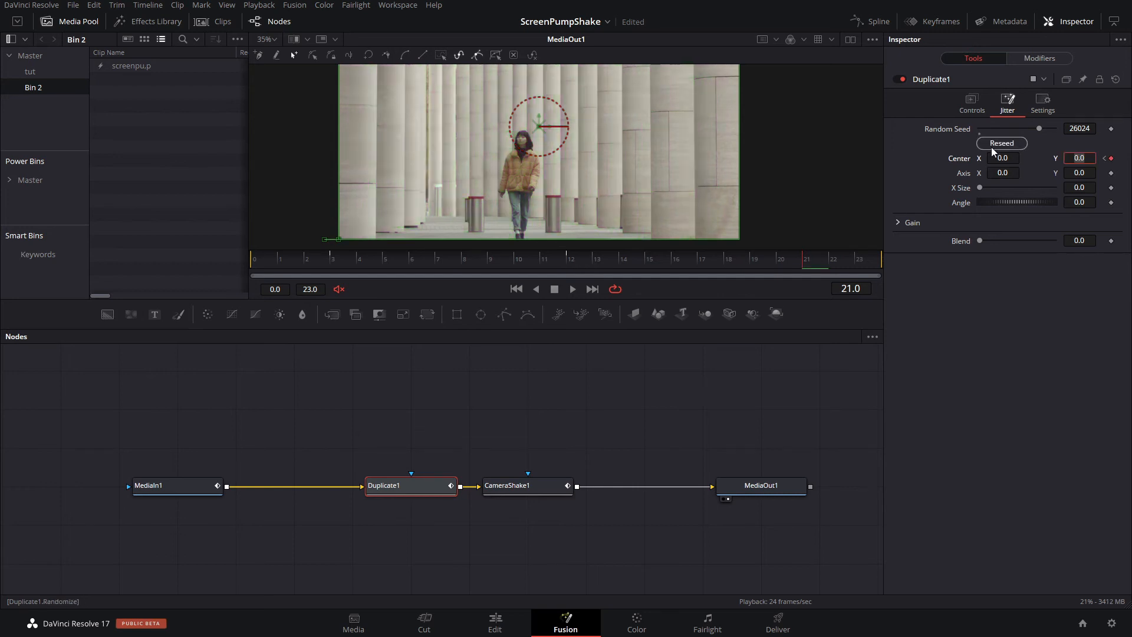
Step: Smooth the displacement keyframes of Duplicate1's jitter Center path in the Spline editor, and close the editor
{"action": "left_click", "coordinate": [871, 21]}
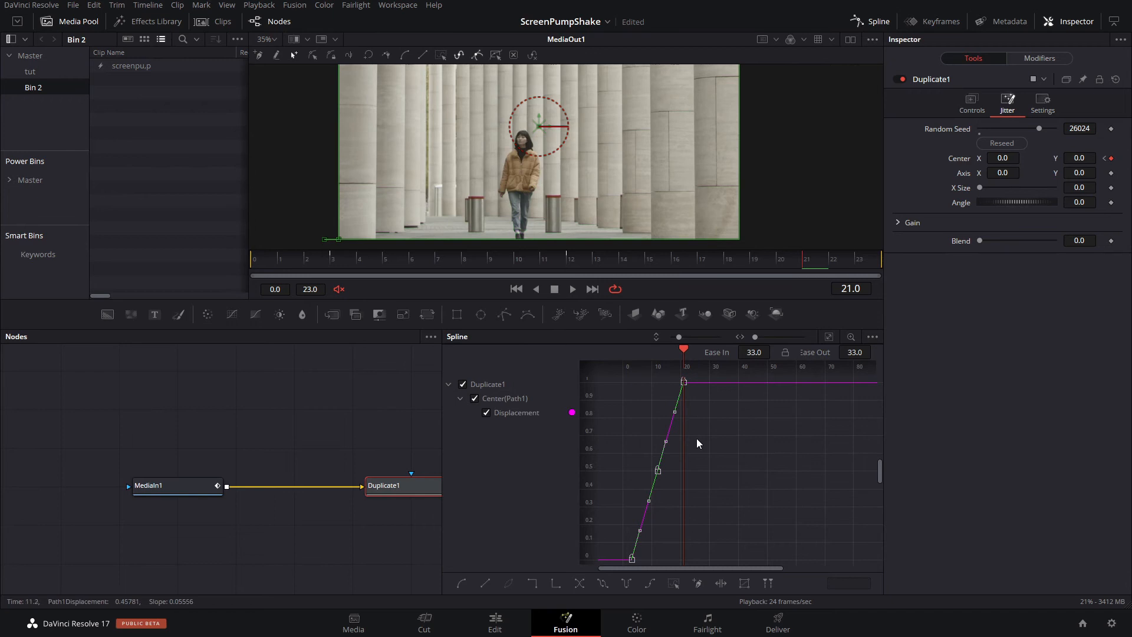
{"action": "key", "text": "s"}
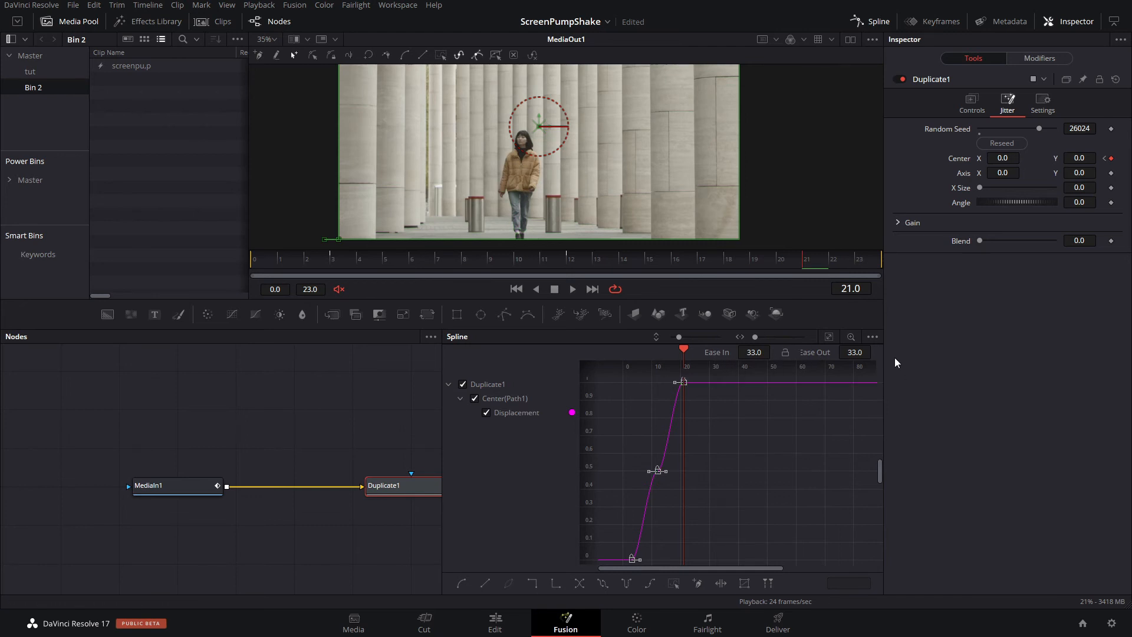
{"action": "left_click", "coordinate": [872, 21]}
Step: Try Motion Blur with Quality 4 and Shutter Angle 80 on Duplicate1, previewing the transition around frame 12
{"action": "left_click", "coordinate": [1042, 104]}
{"action": "key", "text": "space"}
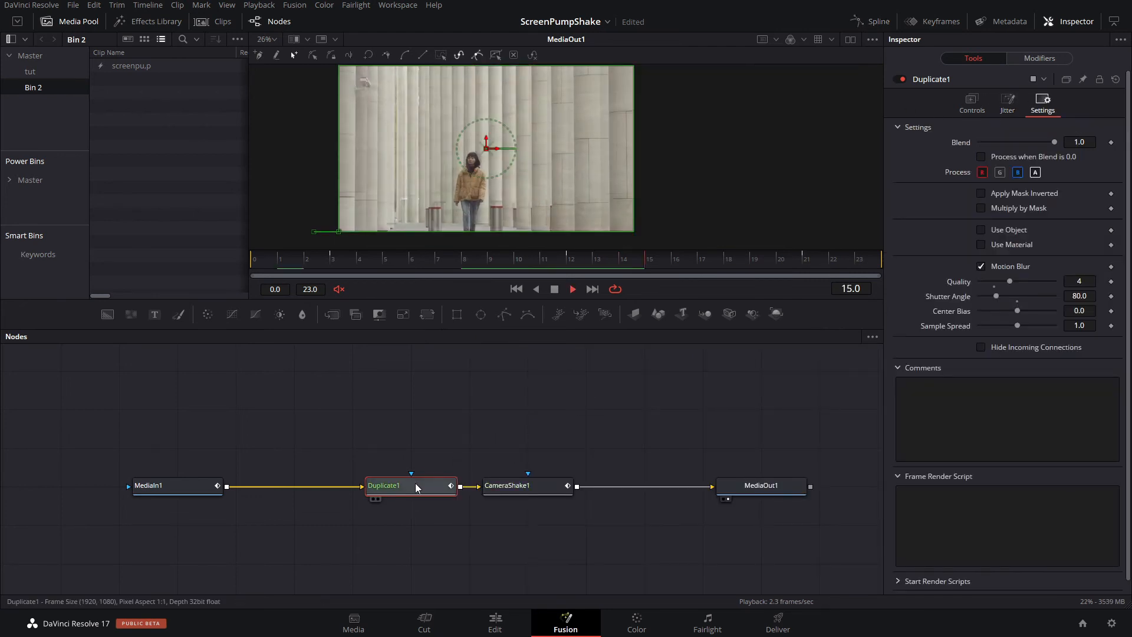
{"action": "key", "text": "space"}
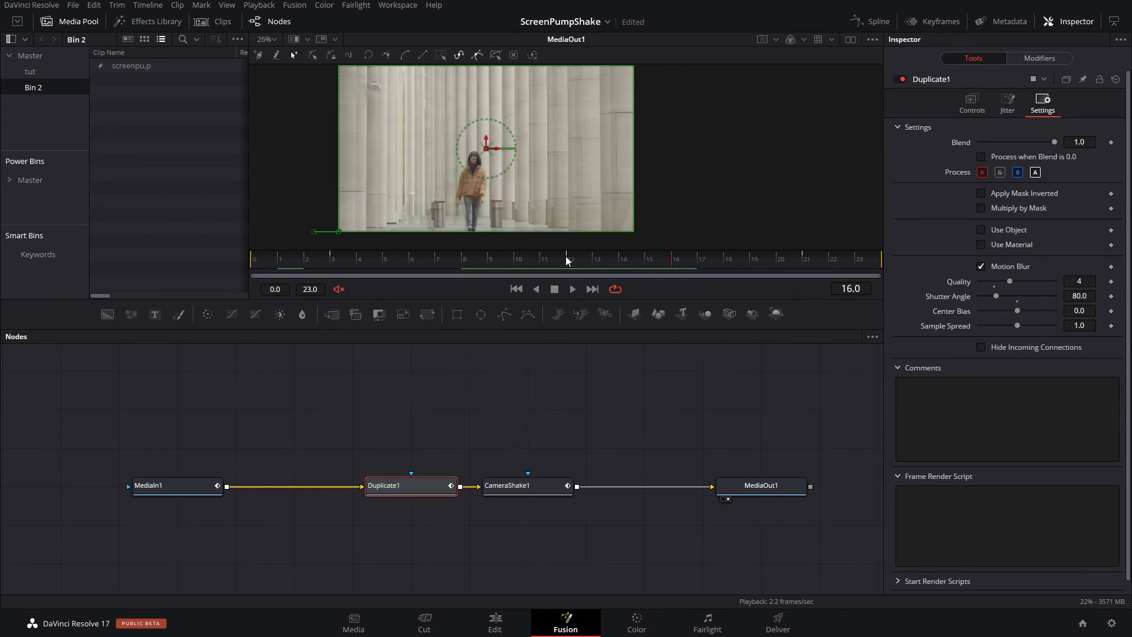
{"action": "left_click", "coordinate": [537, 263]}
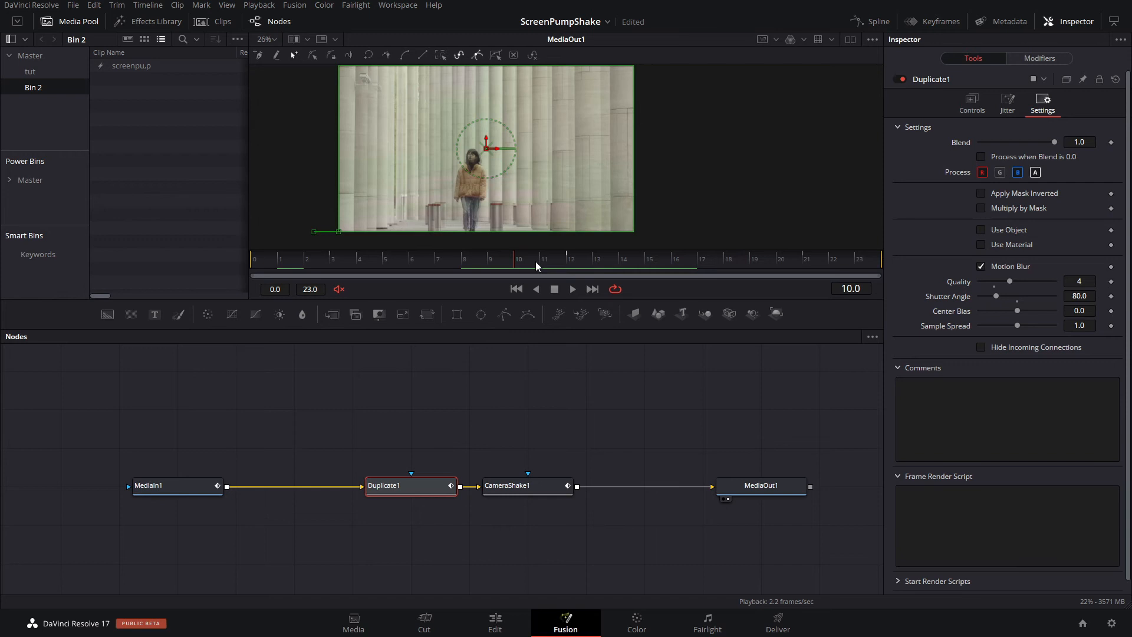
{"action": "left_click", "coordinate": [566, 264]}
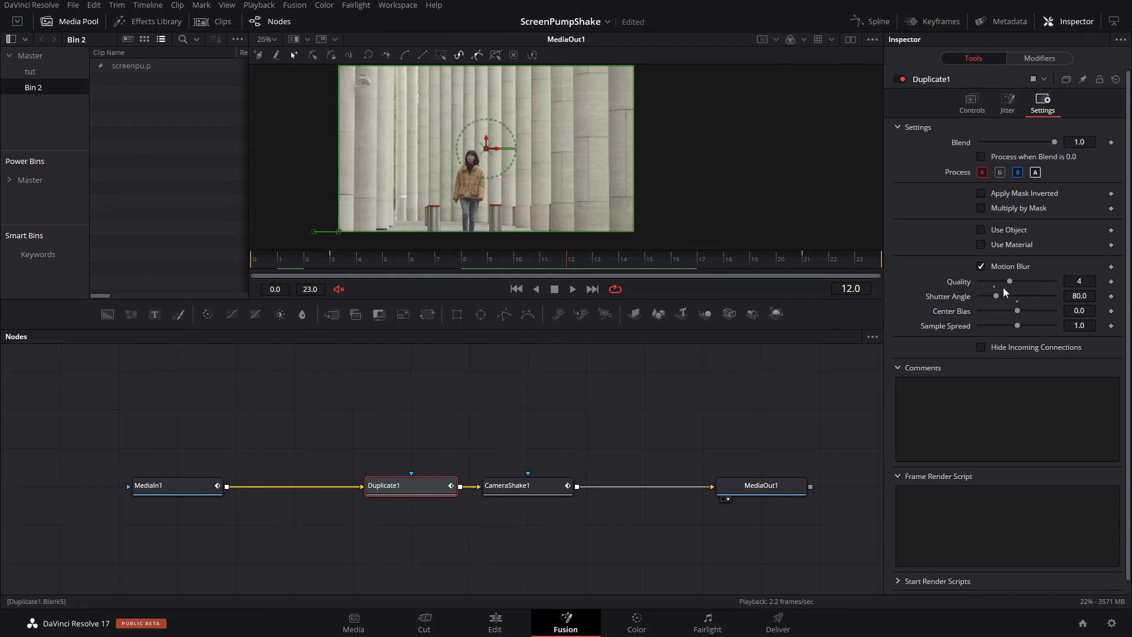
{"action": "left_click", "coordinate": [981, 266]}
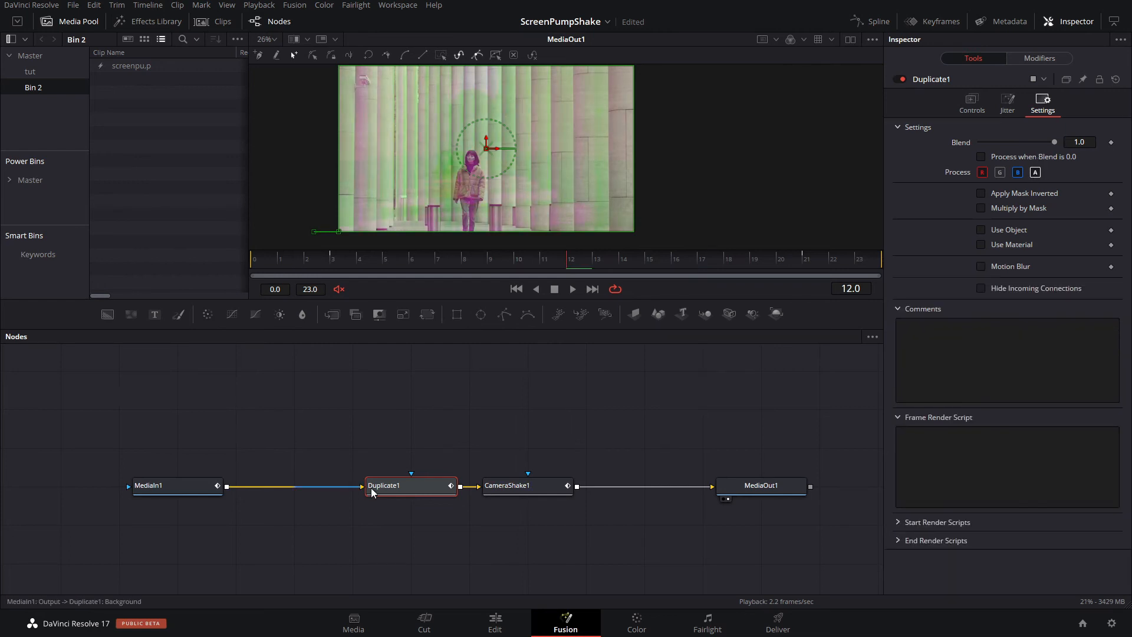
Step: Scrub the color-split frames in Fusion and play the transition over the cut between the two clips on the Edit page
{"action": "left_click_drag", "start_coordinate": [530, 260], "coordinate": [798, 281]}
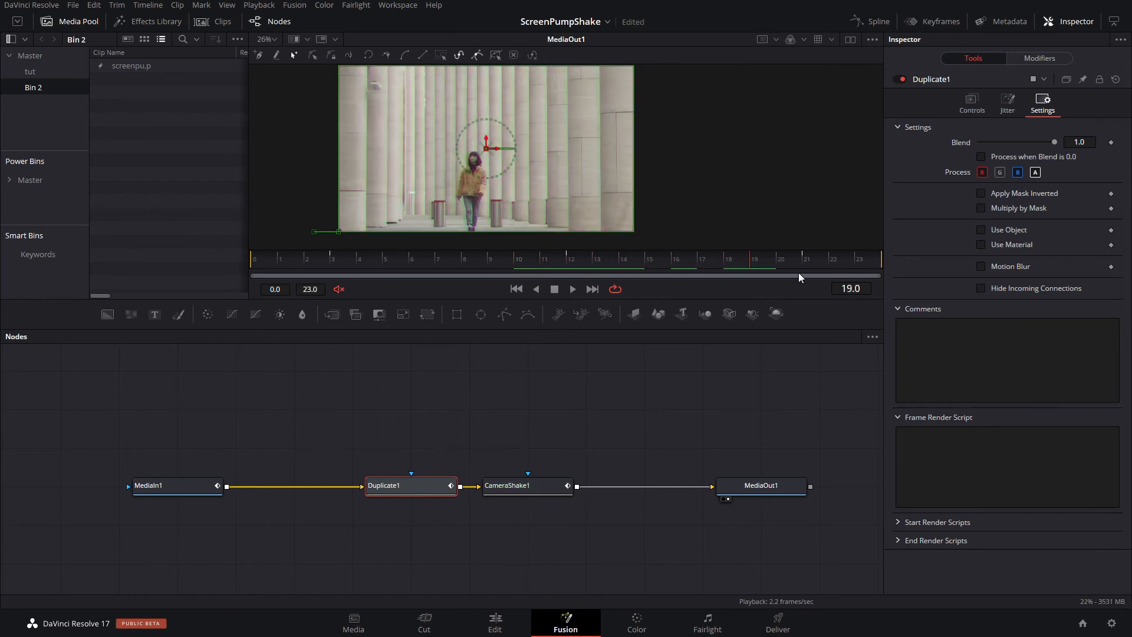
{"action": "left_click", "coordinate": [497, 618]}
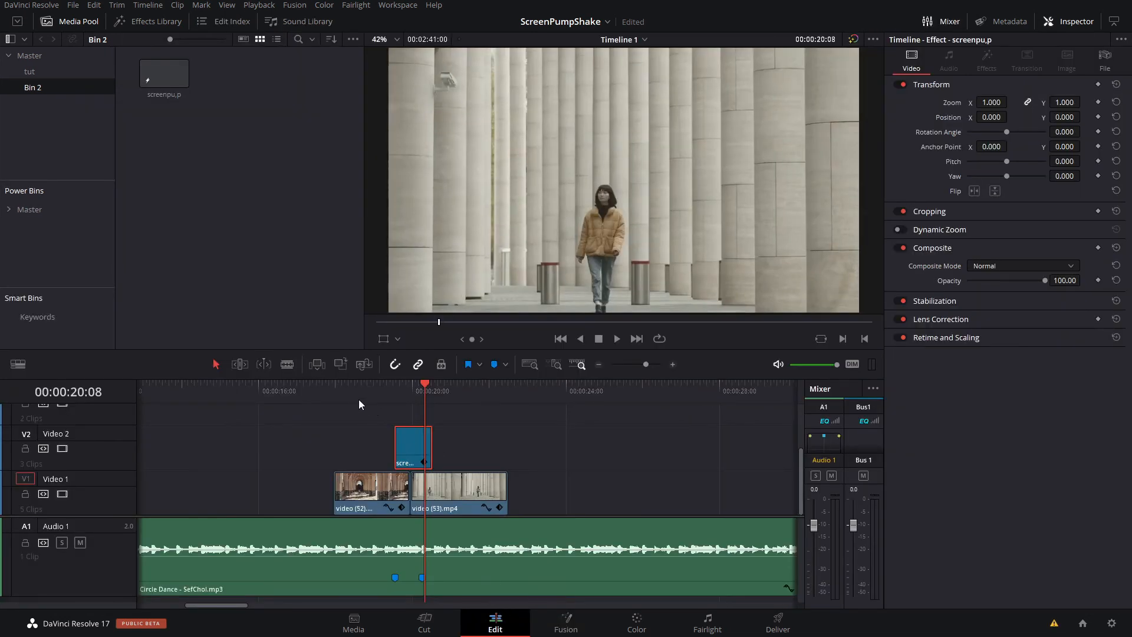
{"action": "left_click_drag", "start_coordinate": [352, 399], "coordinate": [345, 396]}
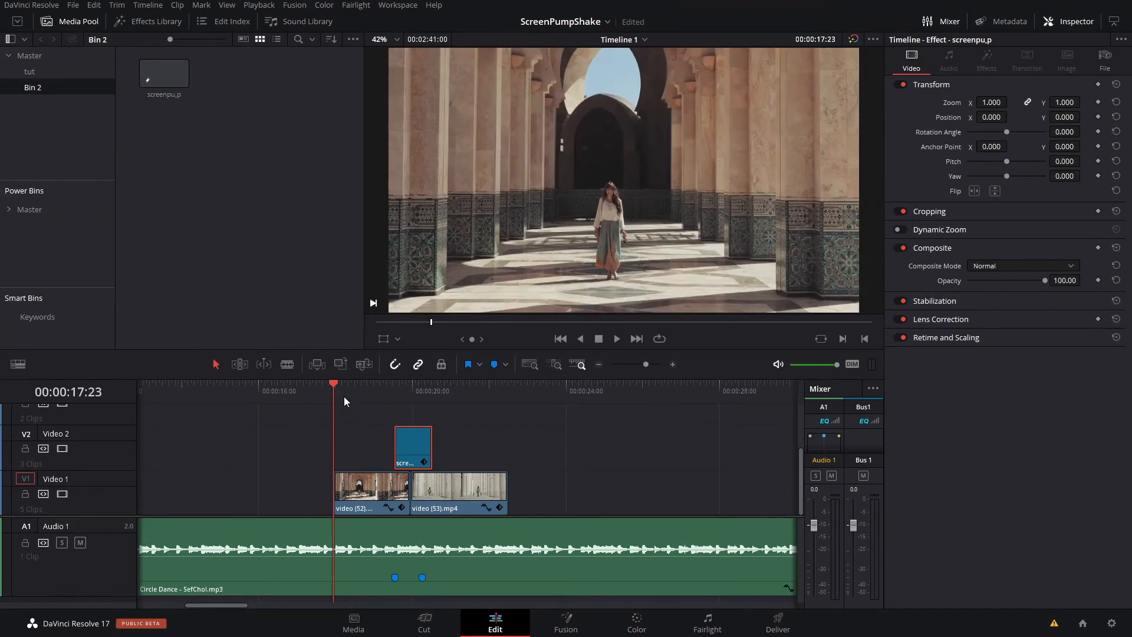
{"action": "key", "text": "space"}
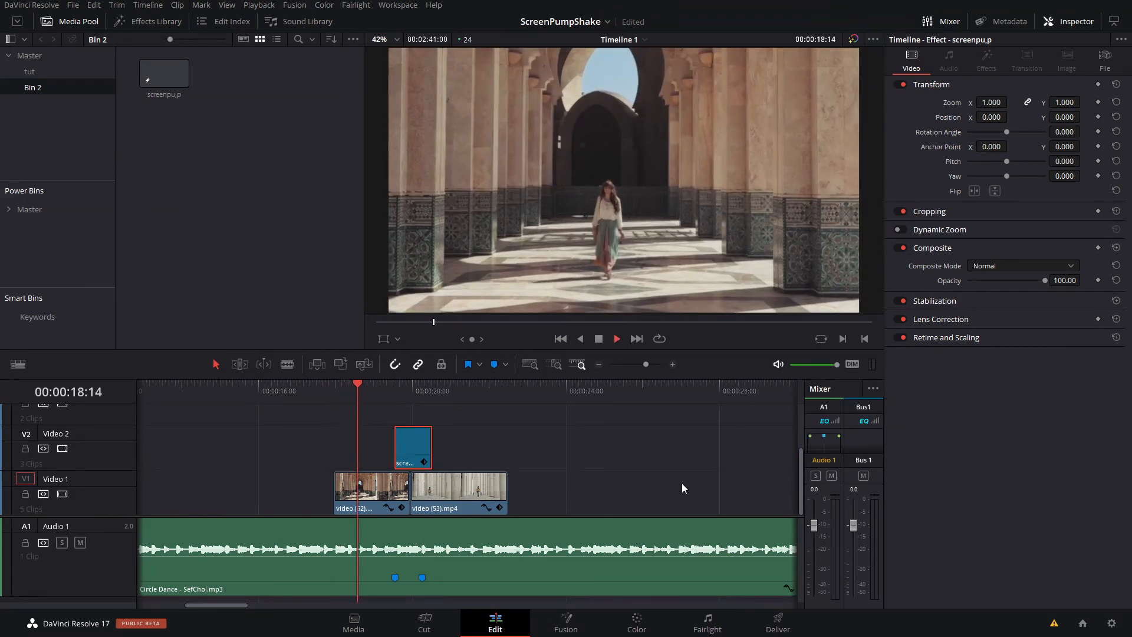
{"action": "key", "text": "space"}
{"action": "key", "text": "space"}
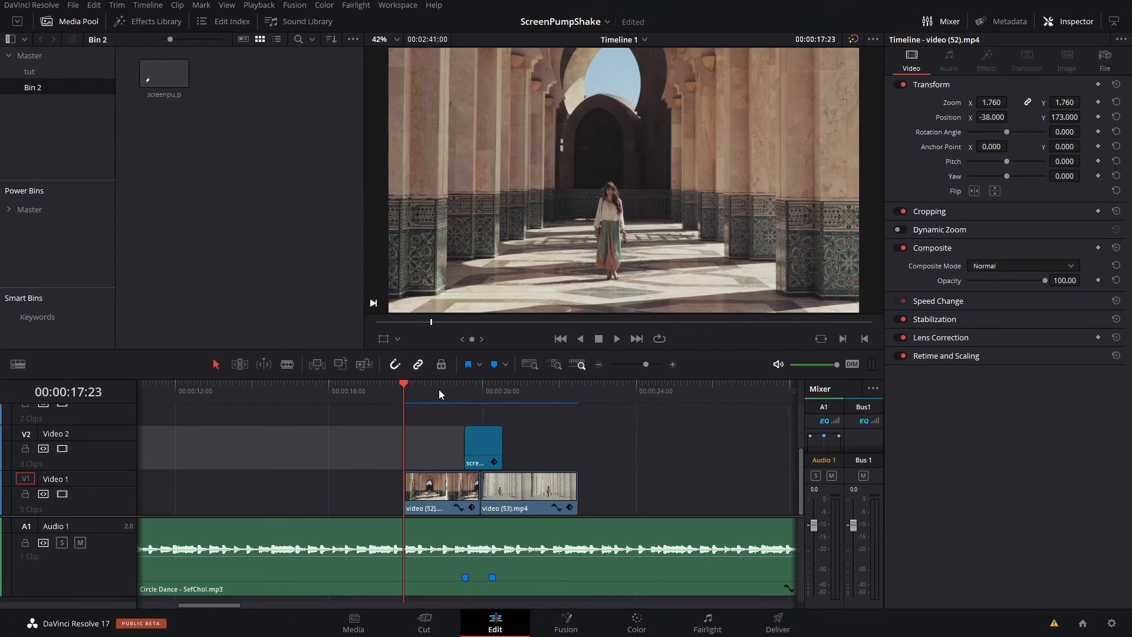
{"action": "key", "text": "space"}
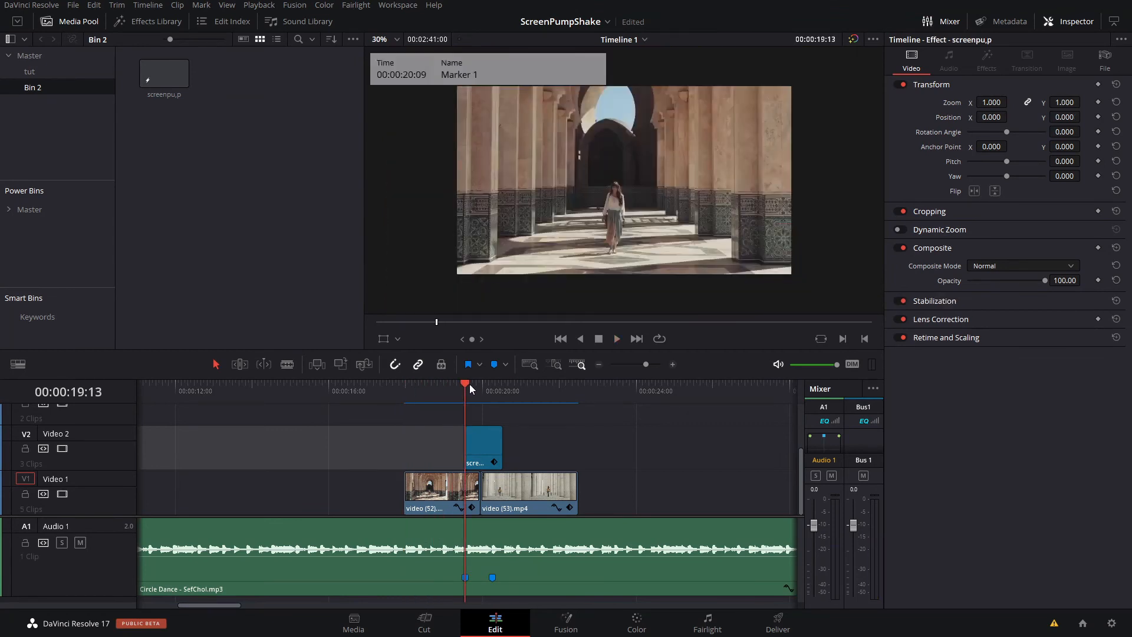
{"action": "key", "text": "space"}
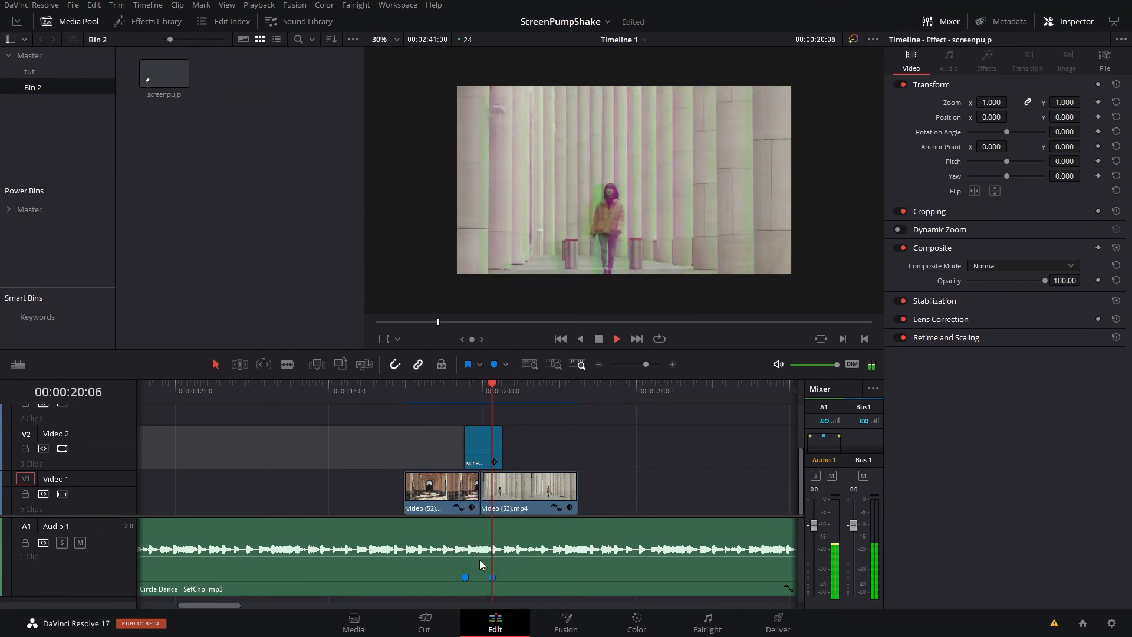
{"action": "left_click", "coordinate": [465, 401]}
{"action": "left_click", "coordinate": [478, 399]}
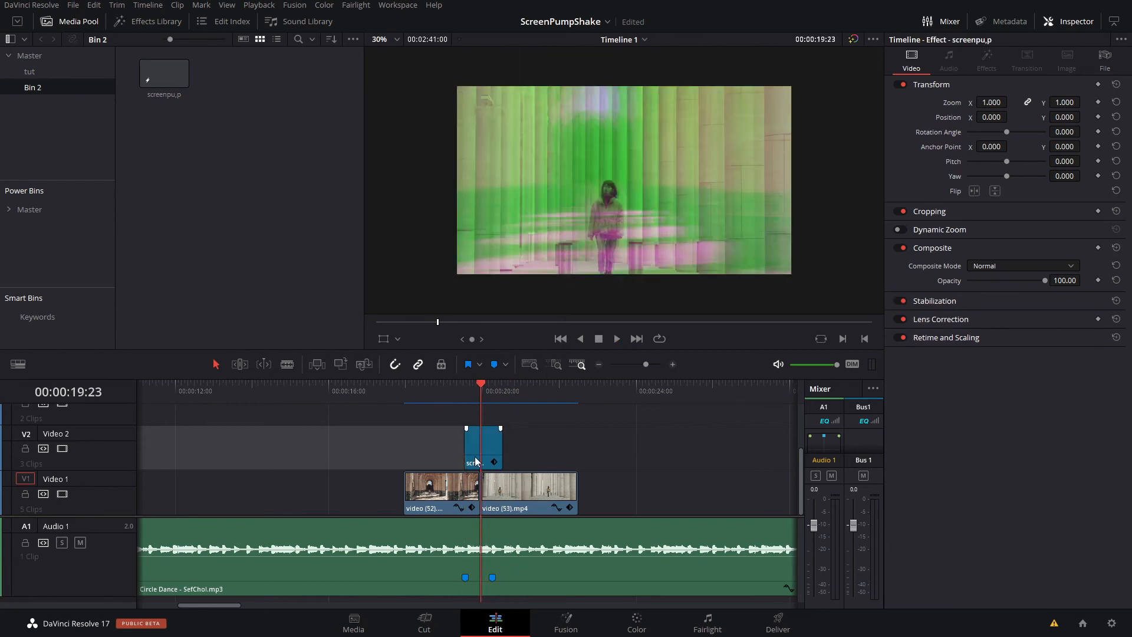
Step: Save the screen pump transition clip from the timeline into Bin 2 and rename the copy screenpmpeffect
{"action": "left_click", "coordinate": [458, 384]}
{"action": "left_click", "coordinate": [479, 389]}
{"action": "left_click_drag", "start_coordinate": [483, 444], "coordinate": [299, 277]}
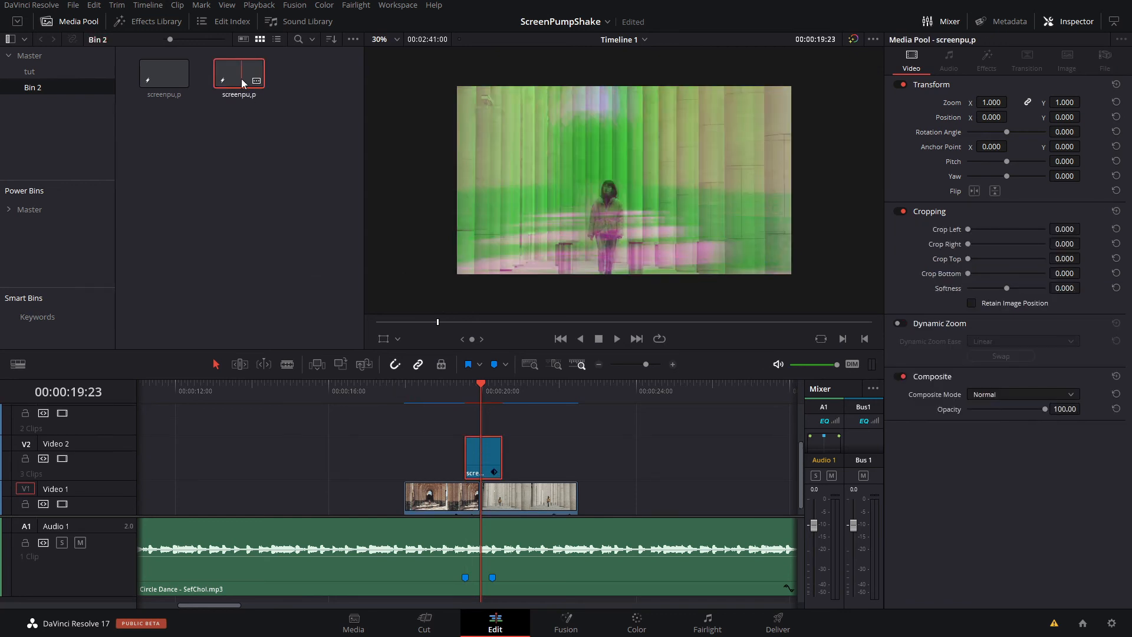
{"action": "key", "text": "F2"}
{"action": "type", "text": "screenpmpeffect"}
{"action": "key", "text": "Return"}
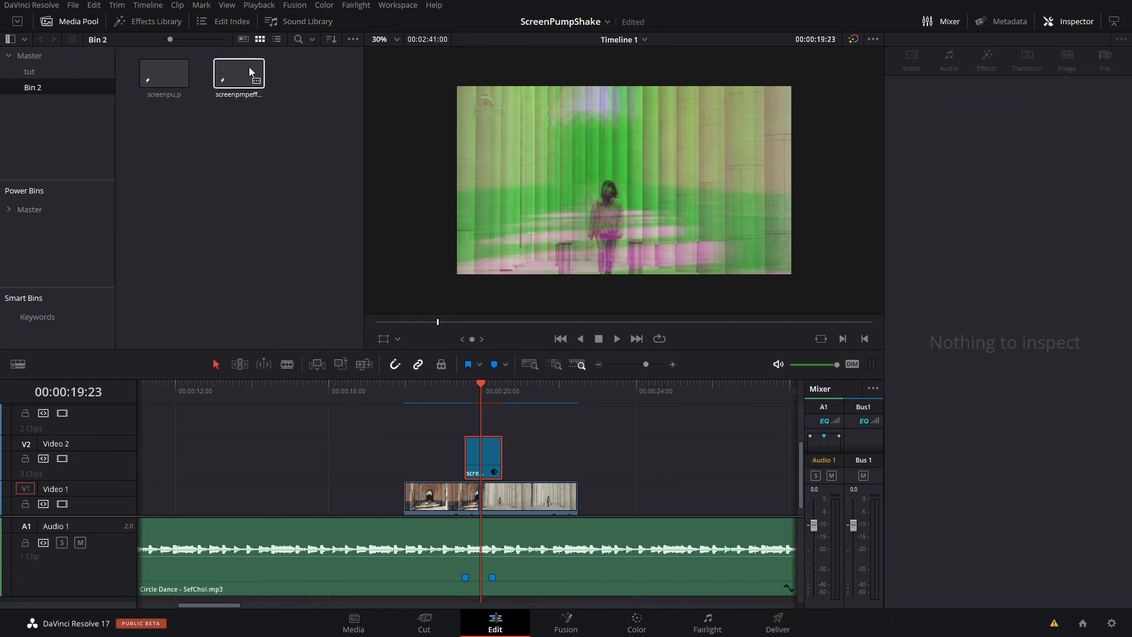
Step: Add a new bin under the Power Bins Master and open it
{"action": "left_click", "coordinate": [40, 211]}
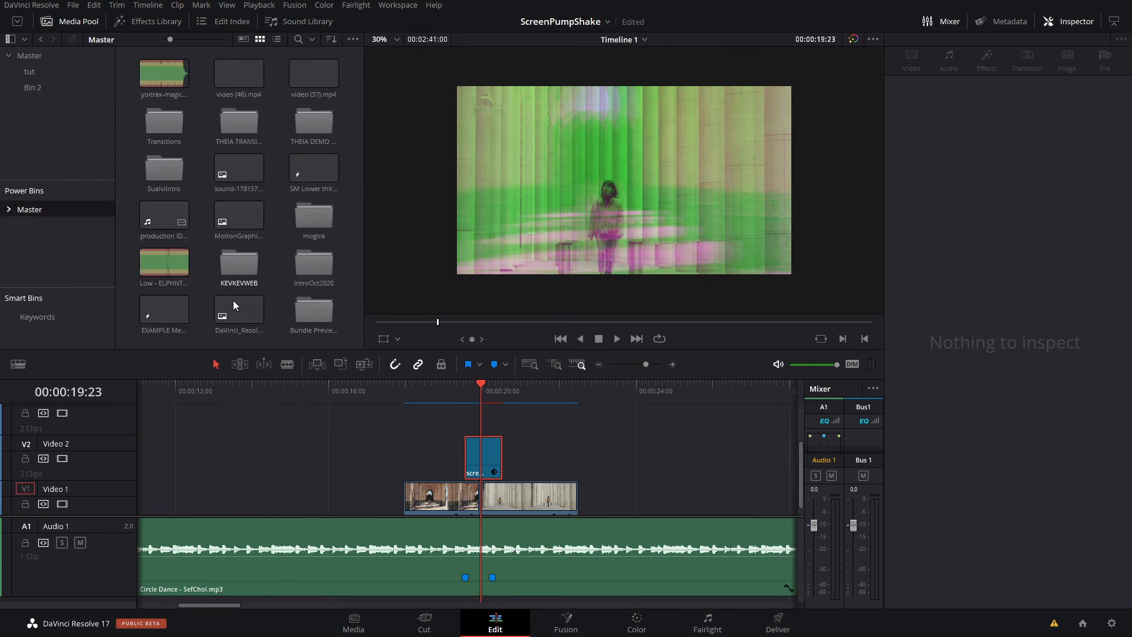
{"action": "right_click", "coordinate": [48, 210]}
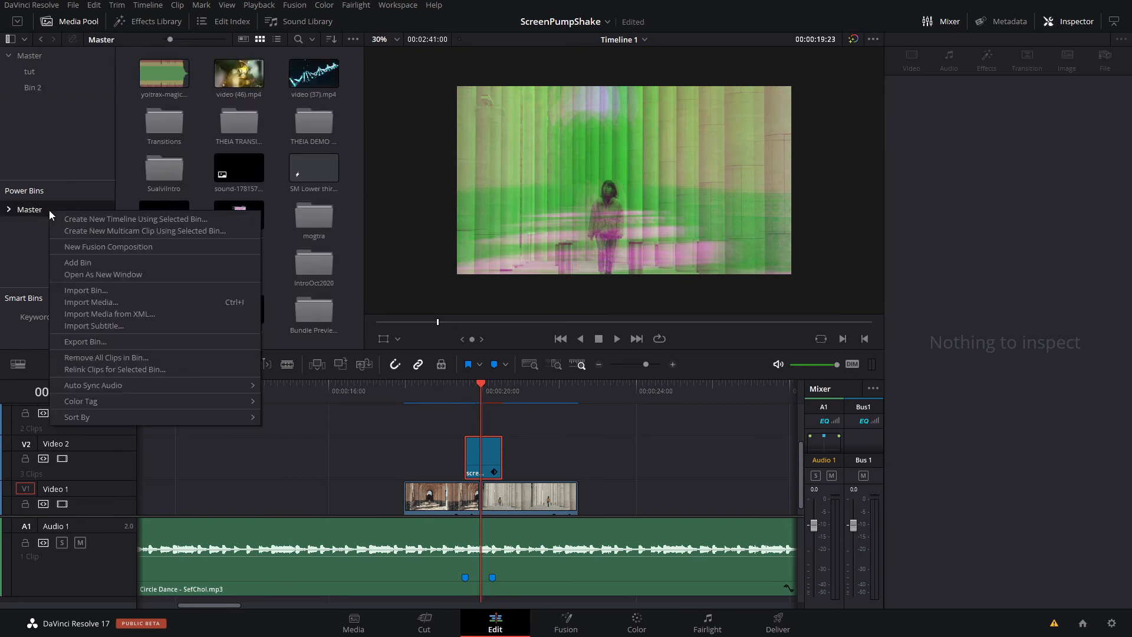
{"action": "left_click", "coordinate": [117, 263]}
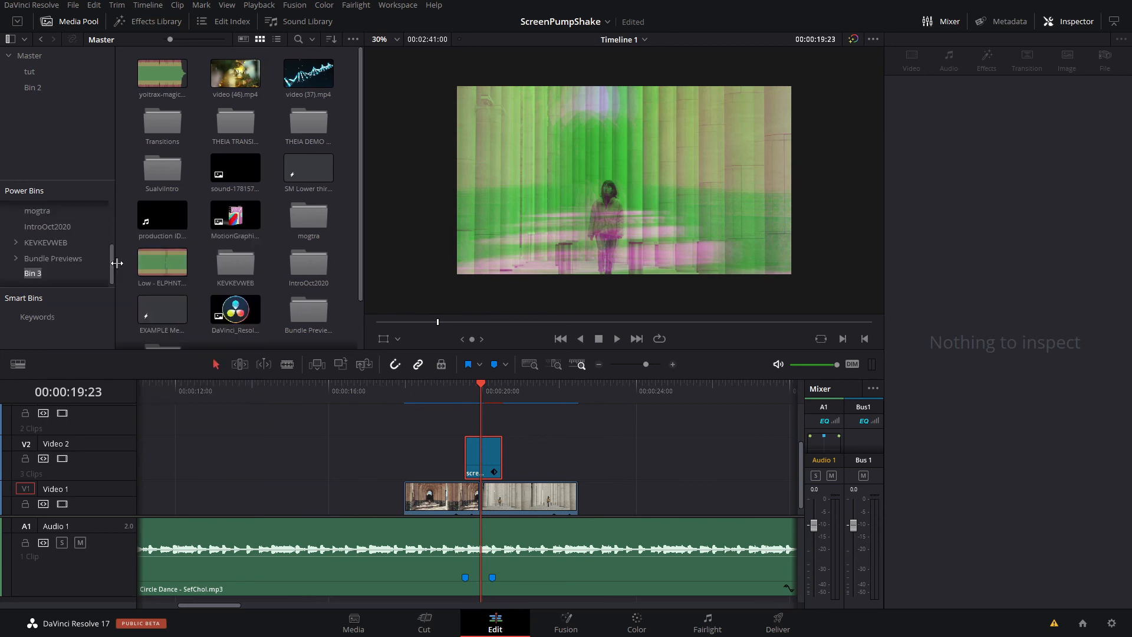
{"action": "left_click", "coordinate": [35, 277]}
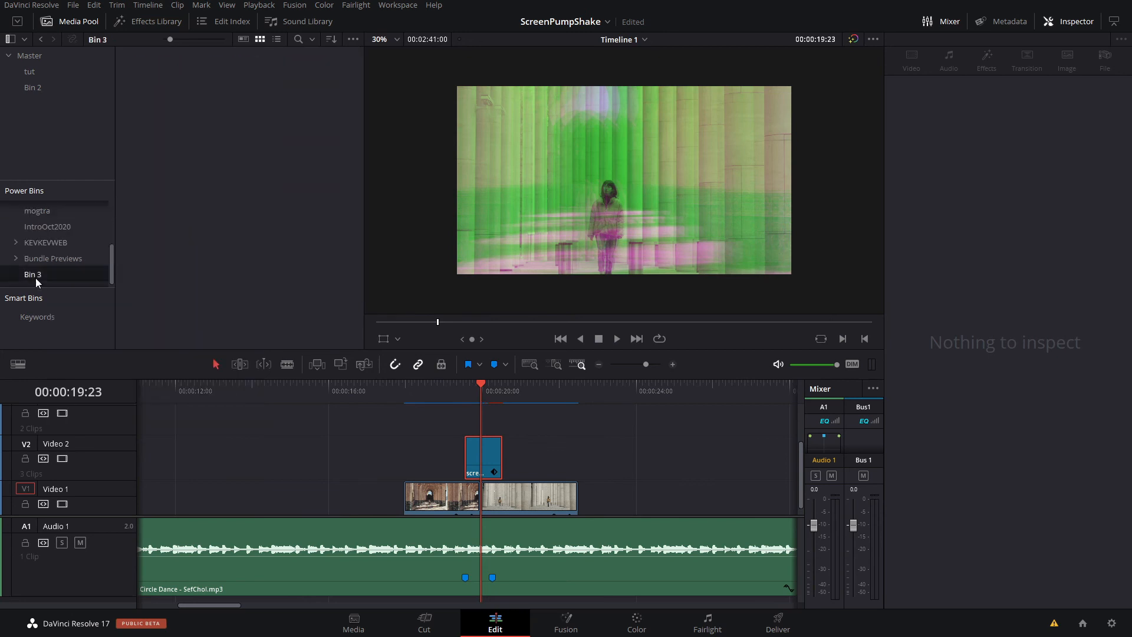
Step: Put the screenpmpeffect clip from Bin 2 into the Bin 3 power bin and open that bin
{"action": "left_click", "coordinate": [45, 85]}
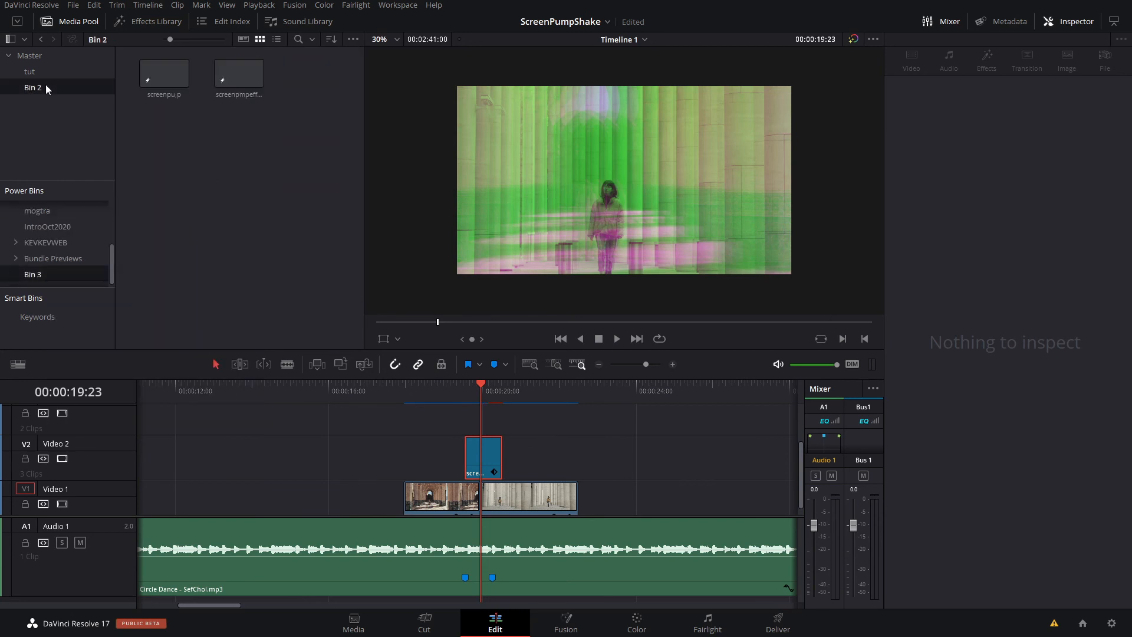
{"action": "left_click", "coordinate": [239, 87]}
{"action": "left_click_drag", "start_coordinate": [239, 88], "coordinate": [49, 276]}
{"action": "left_click", "coordinate": [49, 276]}
{"action": "left_click", "coordinate": [214, 207]}
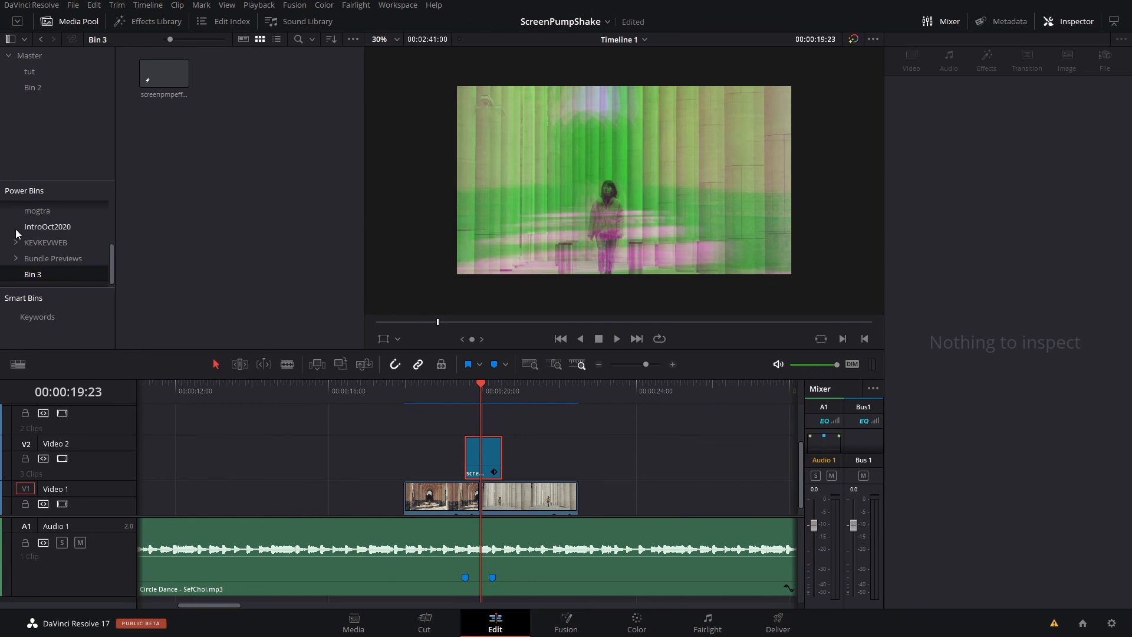
Step: Place ZoomOutGreenSplitTransition from the THEIA 24FPS Zoom Transitions power bin on Video 2 over the end of video (53).mp4, and preview it at 00:00:21:23
{"action": "scroll", "coordinate": [55, 242], "scroll_direction": "up", "scroll_amount": 3}
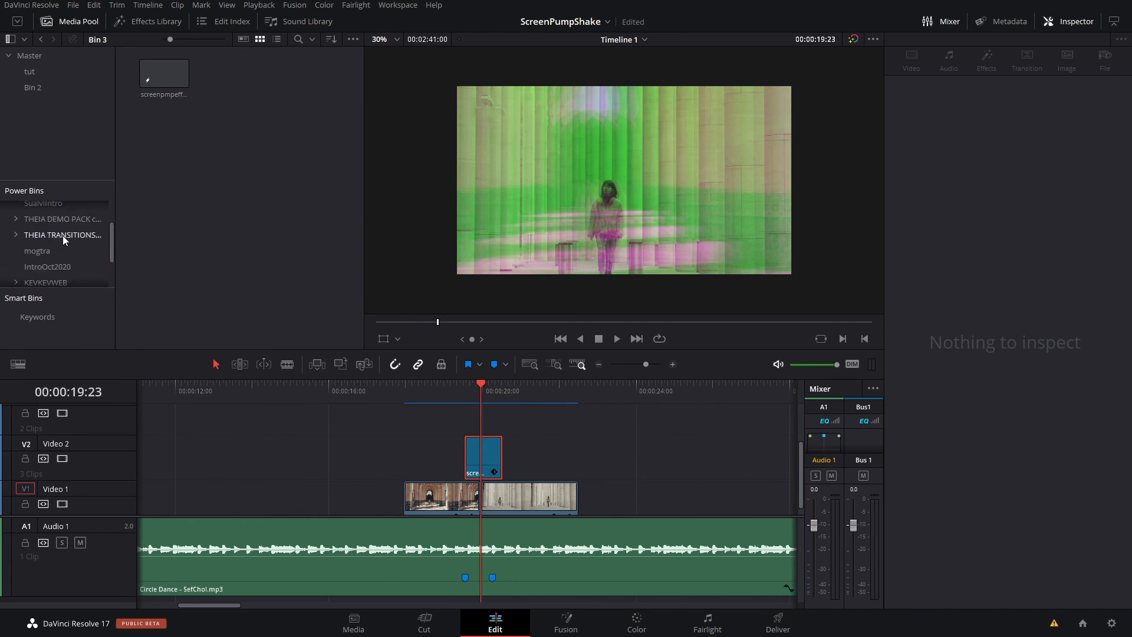
{"action": "left_click", "coordinate": [62, 235]}
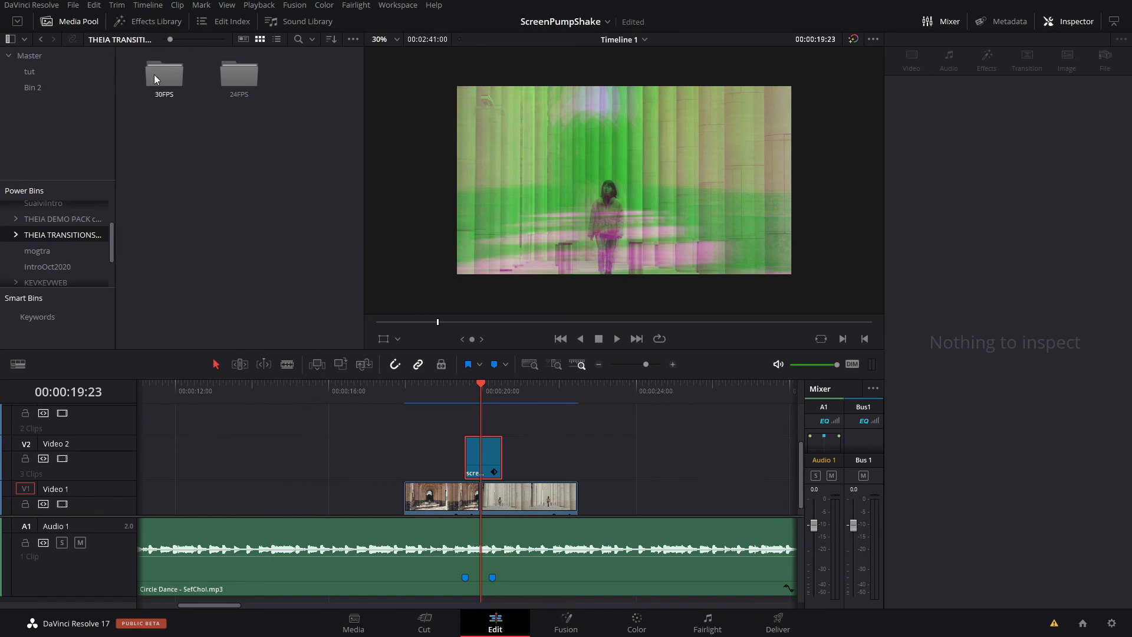
{"action": "double_click", "coordinate": [235, 80]}
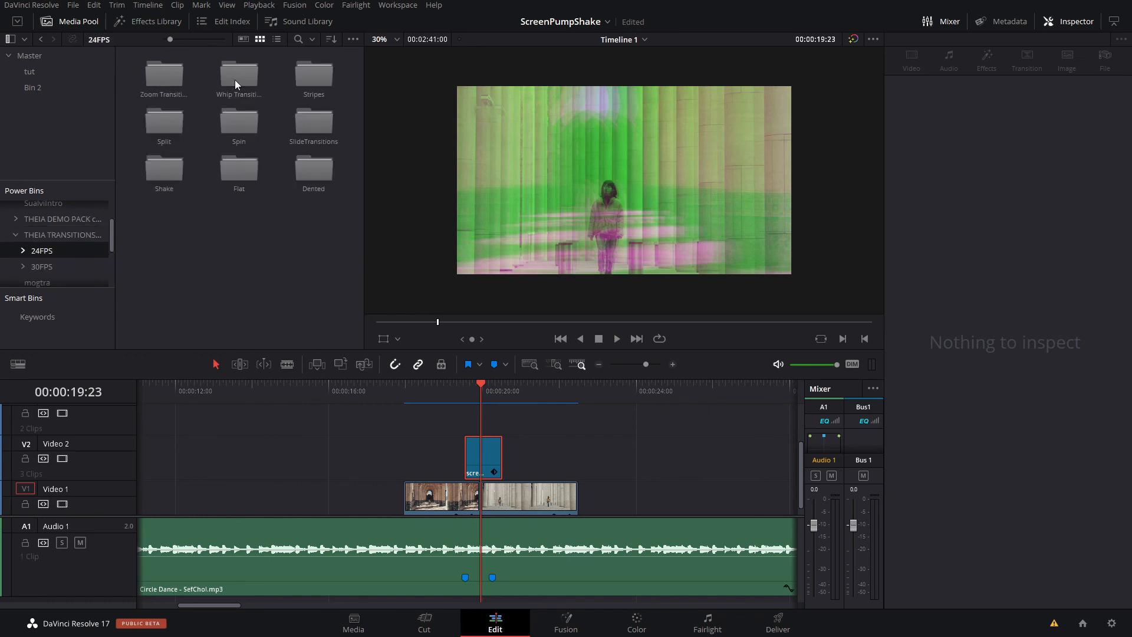
{"action": "double_click", "coordinate": [177, 93]}
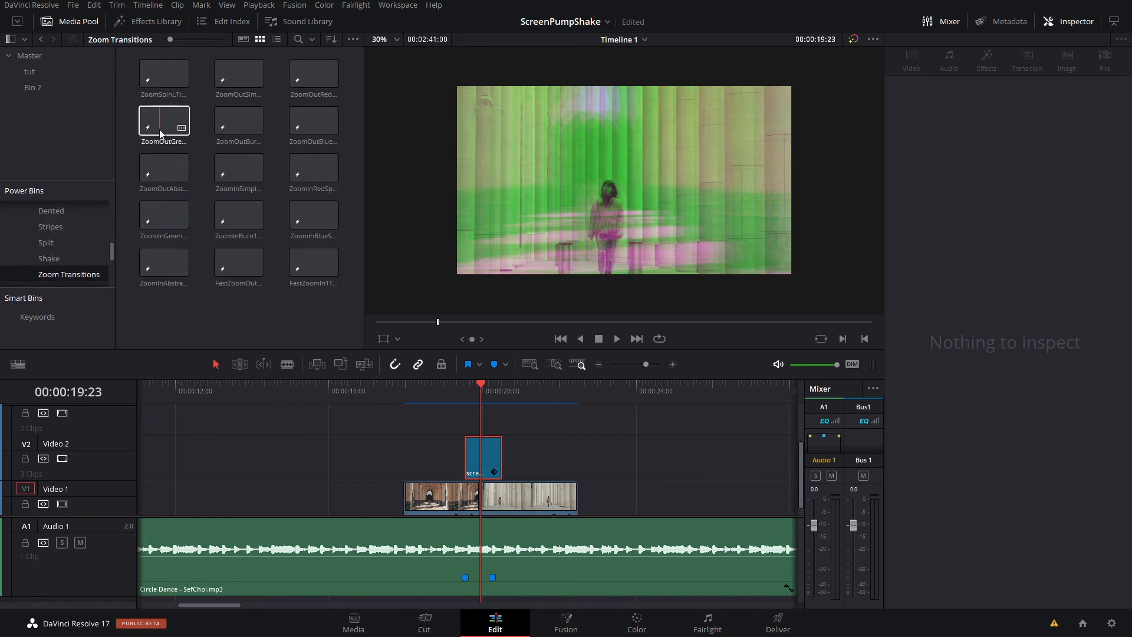
{"action": "left_click_drag", "start_coordinate": [157, 121], "coordinate": [557, 469]}
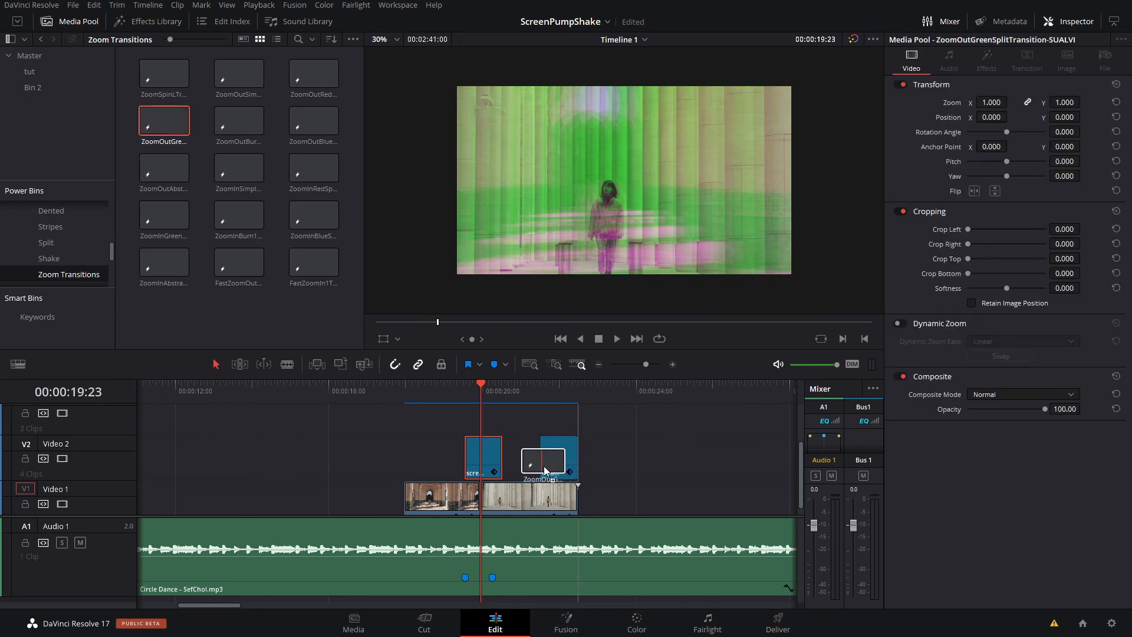
{"action": "left_click", "coordinate": [557, 402]}
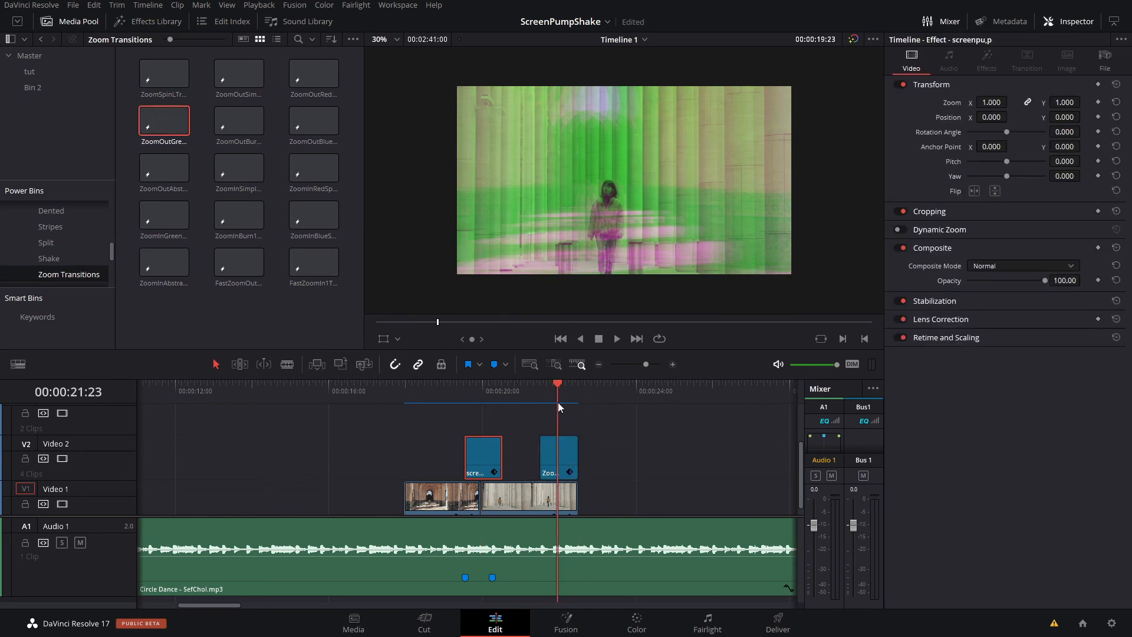
Step: Create a bin named powerbinstuff in the project's Master bin and move the ZoomOutGreenSplitTransition clip into it
{"action": "left_click", "coordinate": [55, 57]}
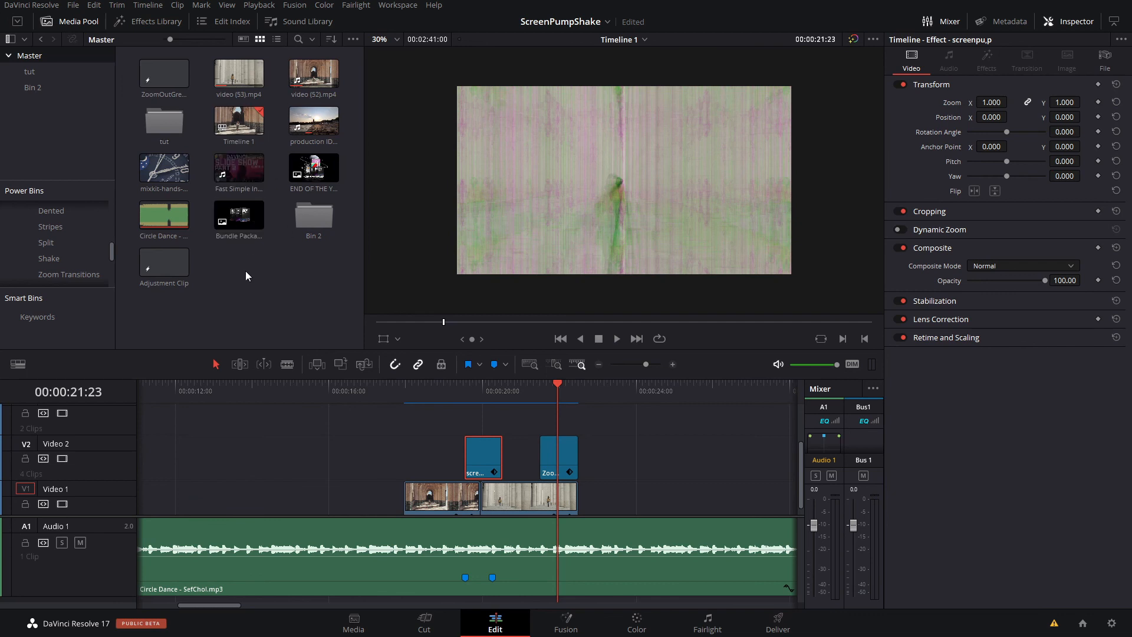
{"action": "right_click", "coordinate": [249, 327]}
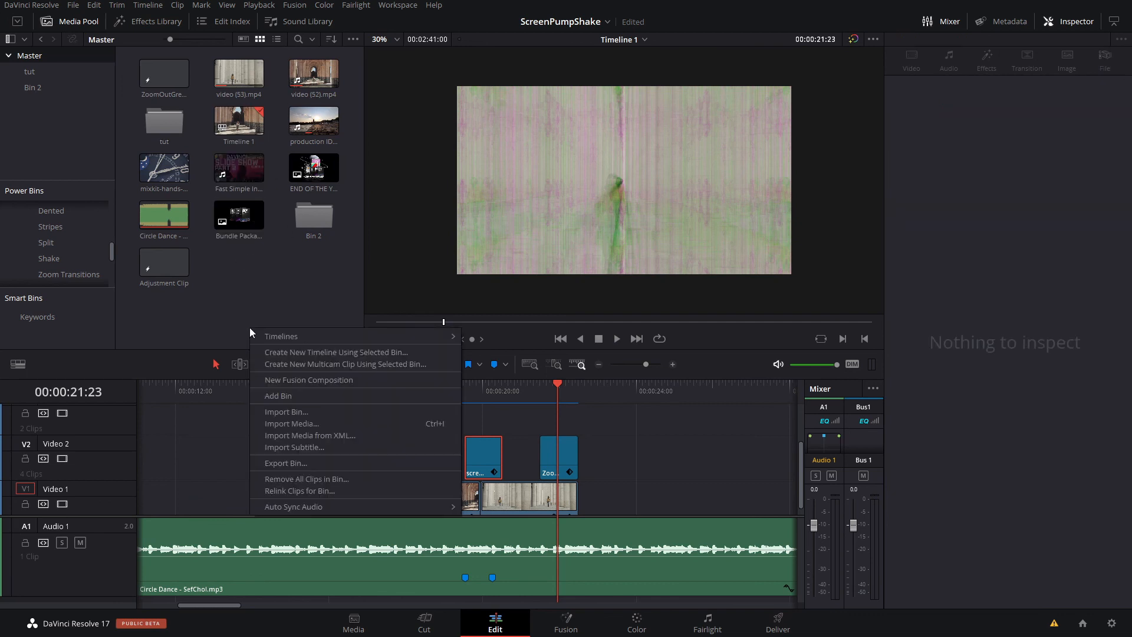
{"action": "left_click", "coordinate": [298, 398]}
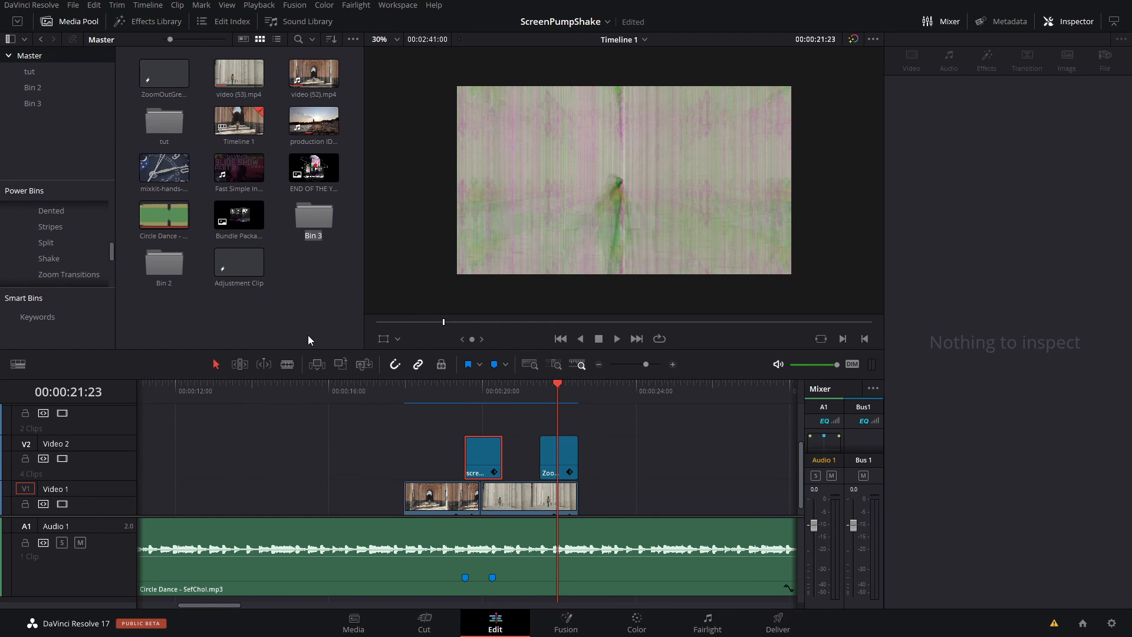
{"action": "type", "text": "powerbinstuff"}
{"action": "key", "text": "Return"}
{"action": "left_click_drag", "start_coordinate": [177, 59], "coordinate": [316, 223]}
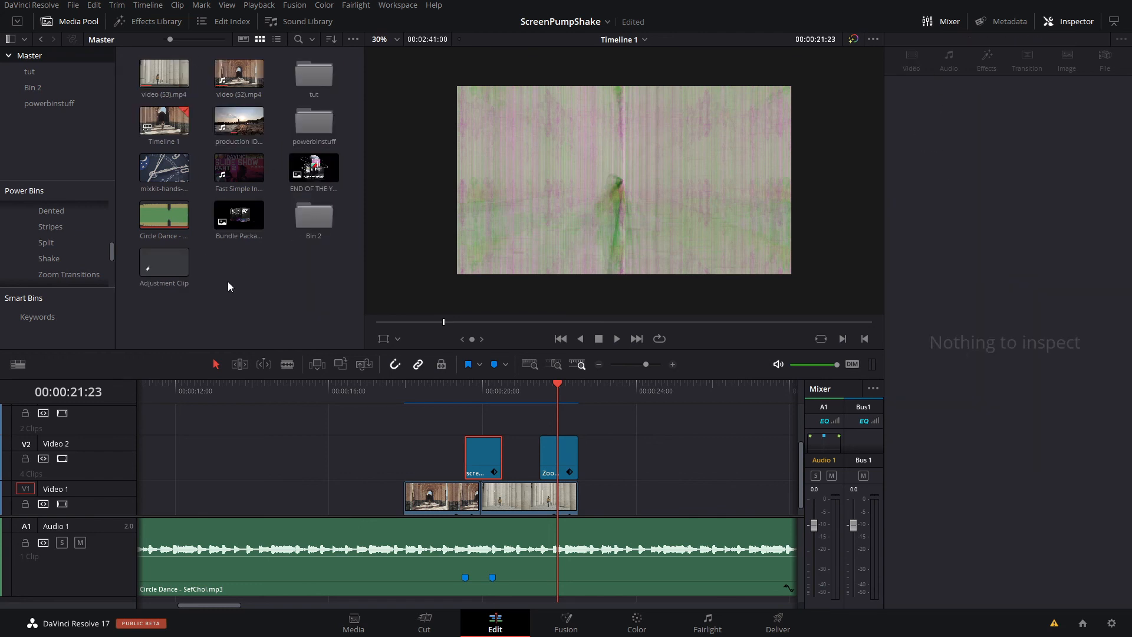